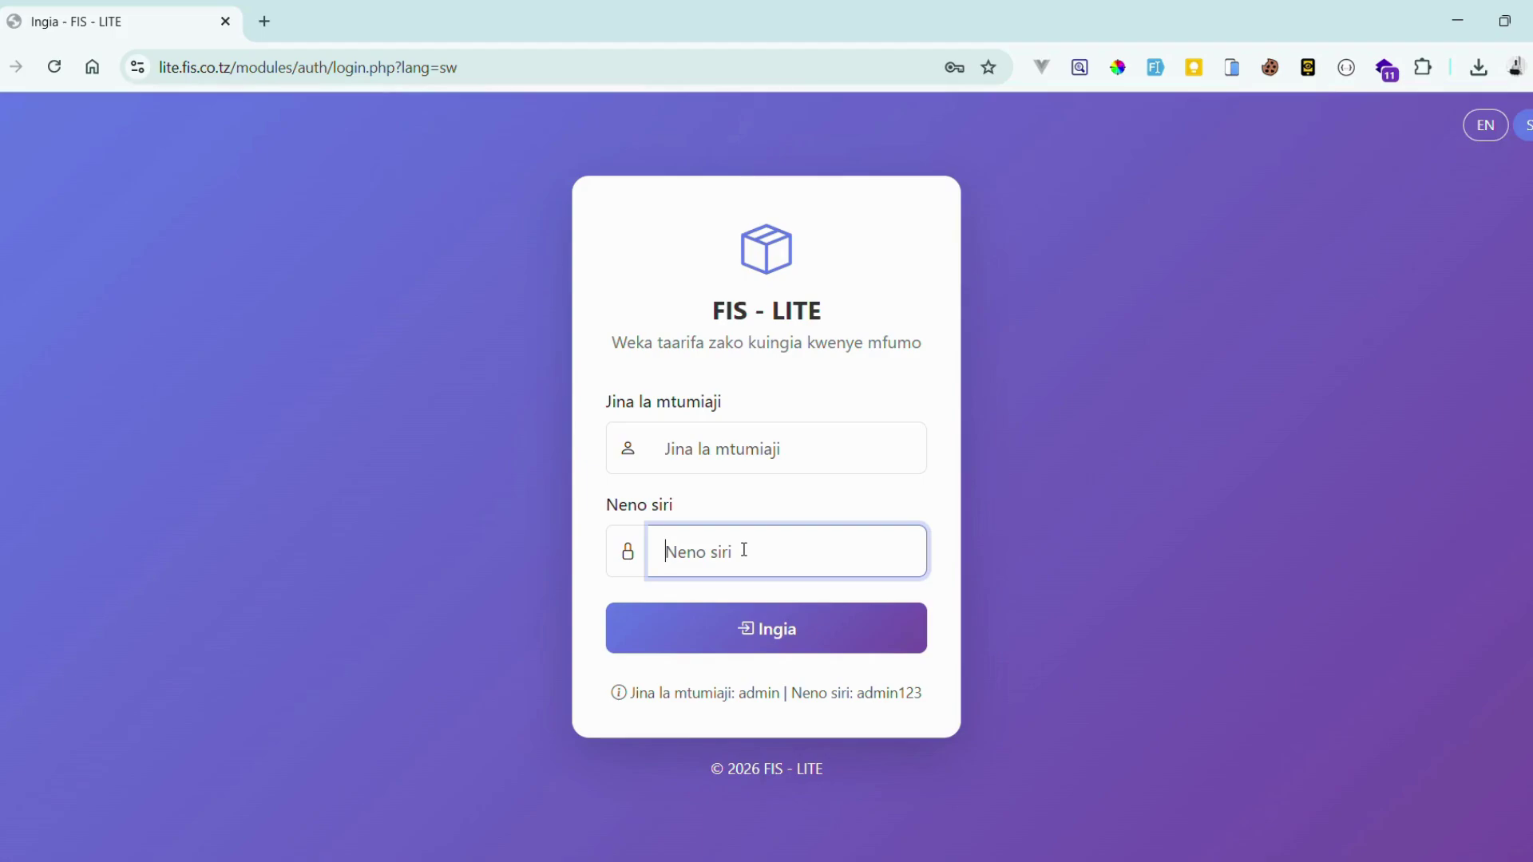
- Log in with the administrator's username and password to reach the Dashibodi dashboard
left_click(776, 451)
type("ad")
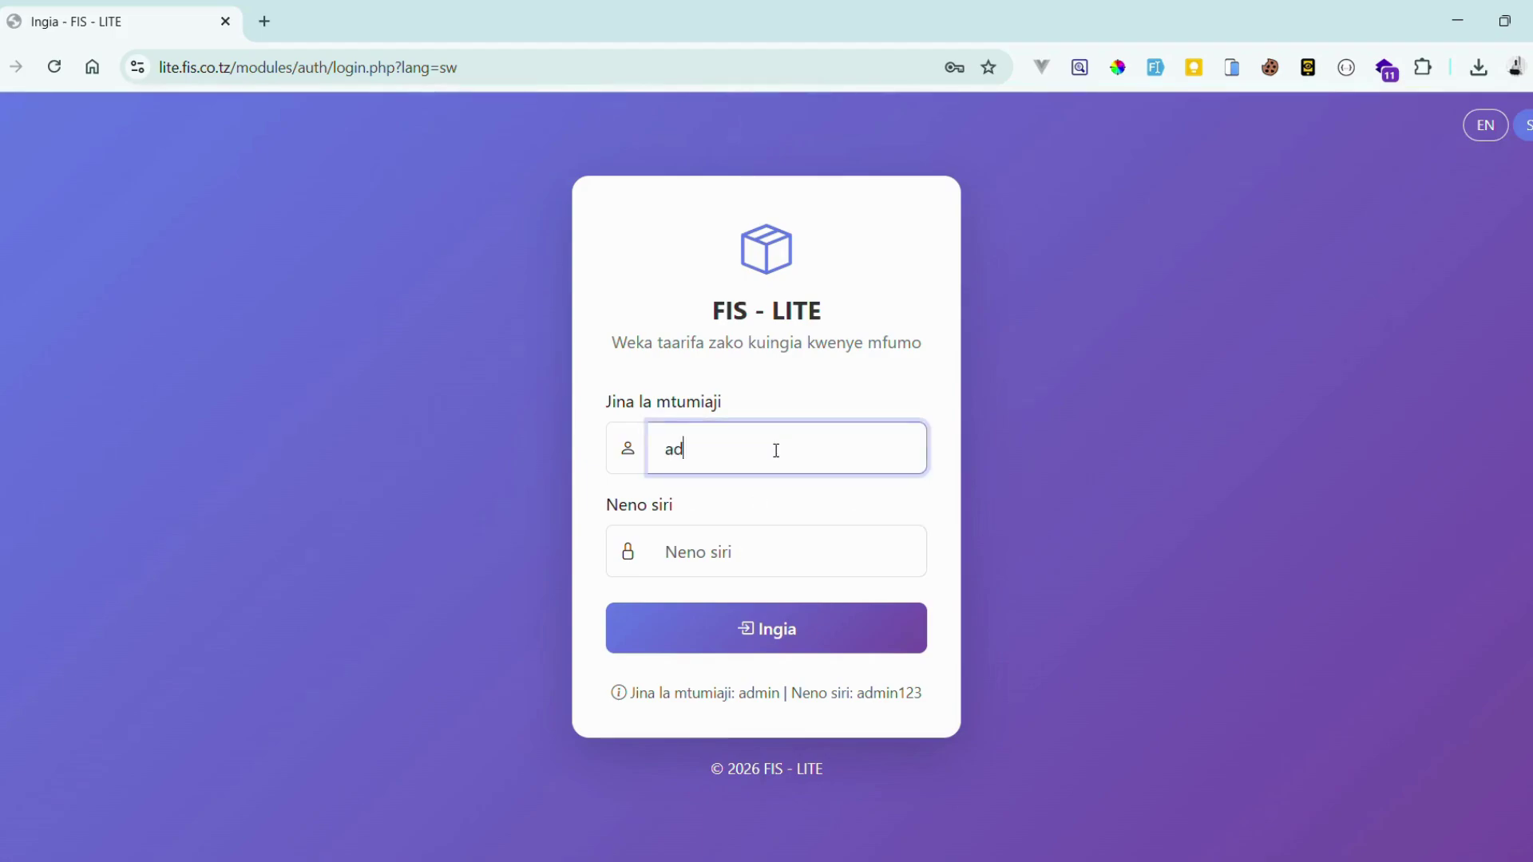
type("min")
key("Tab")
type("admi")
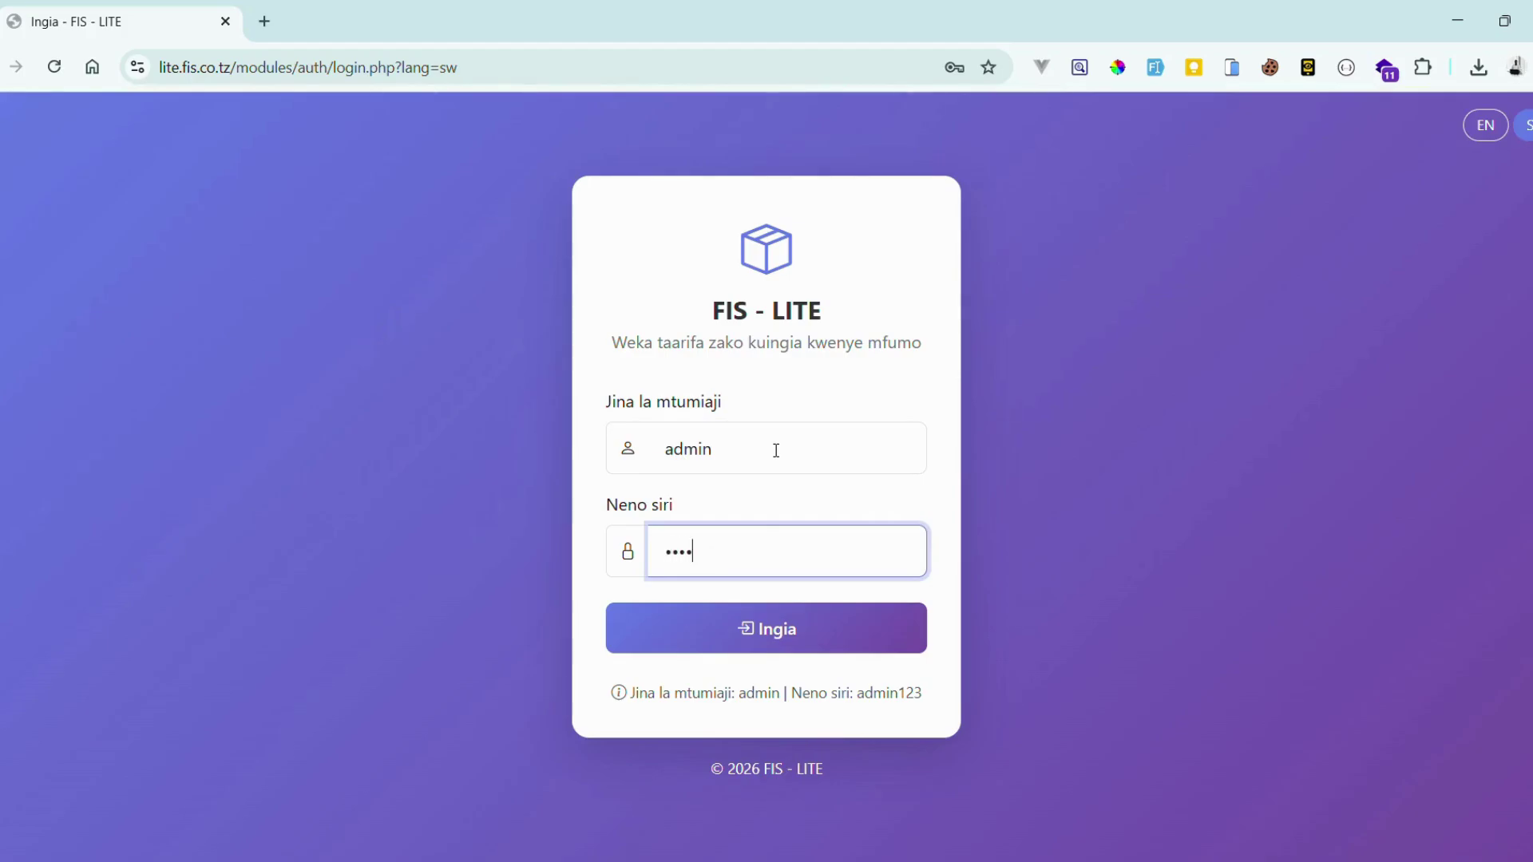
type("n123")
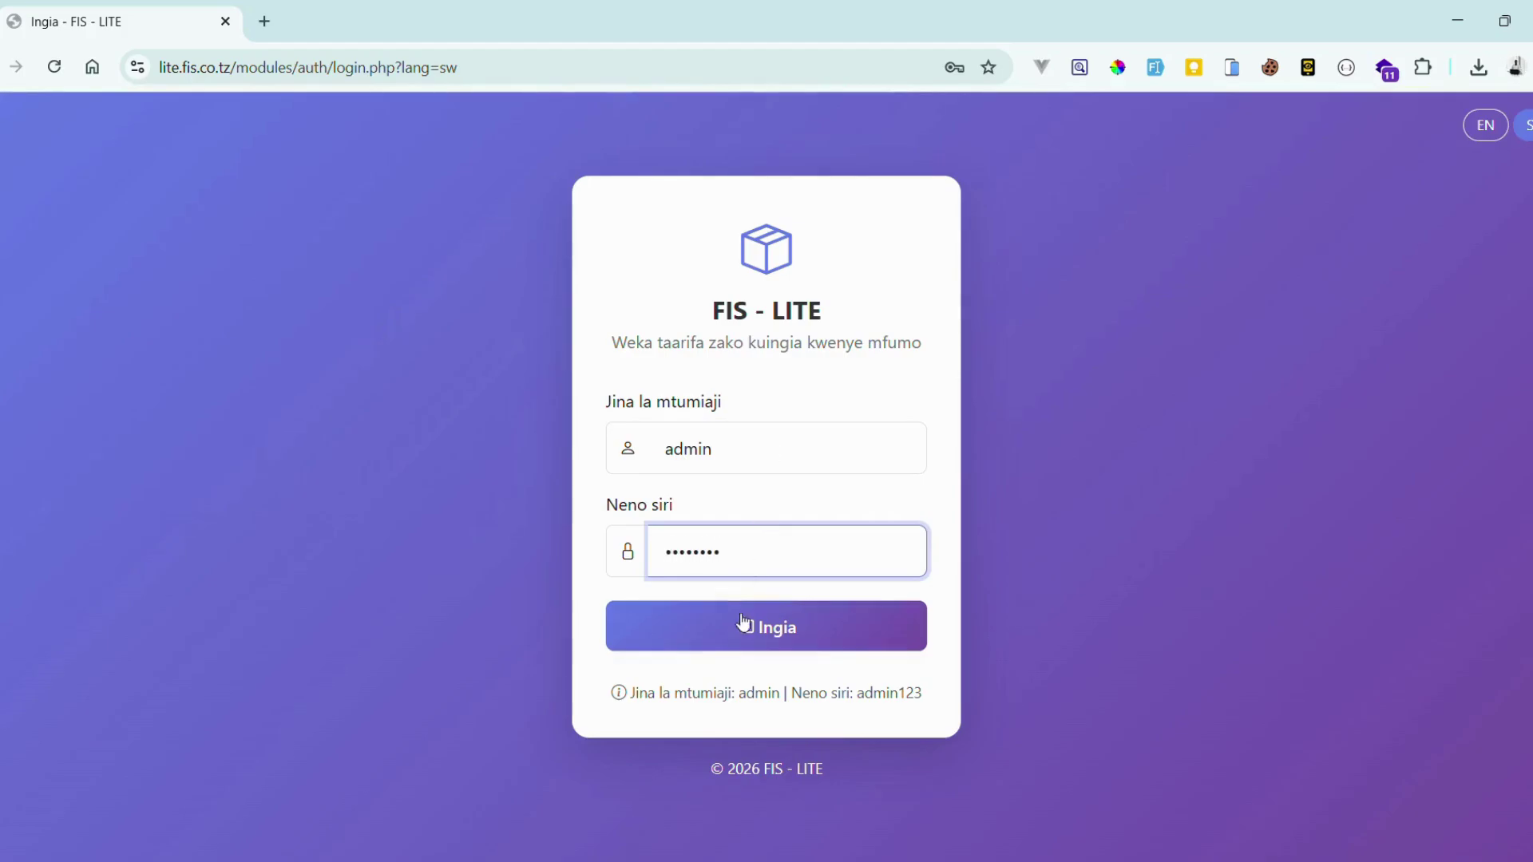
left_click(743, 625)
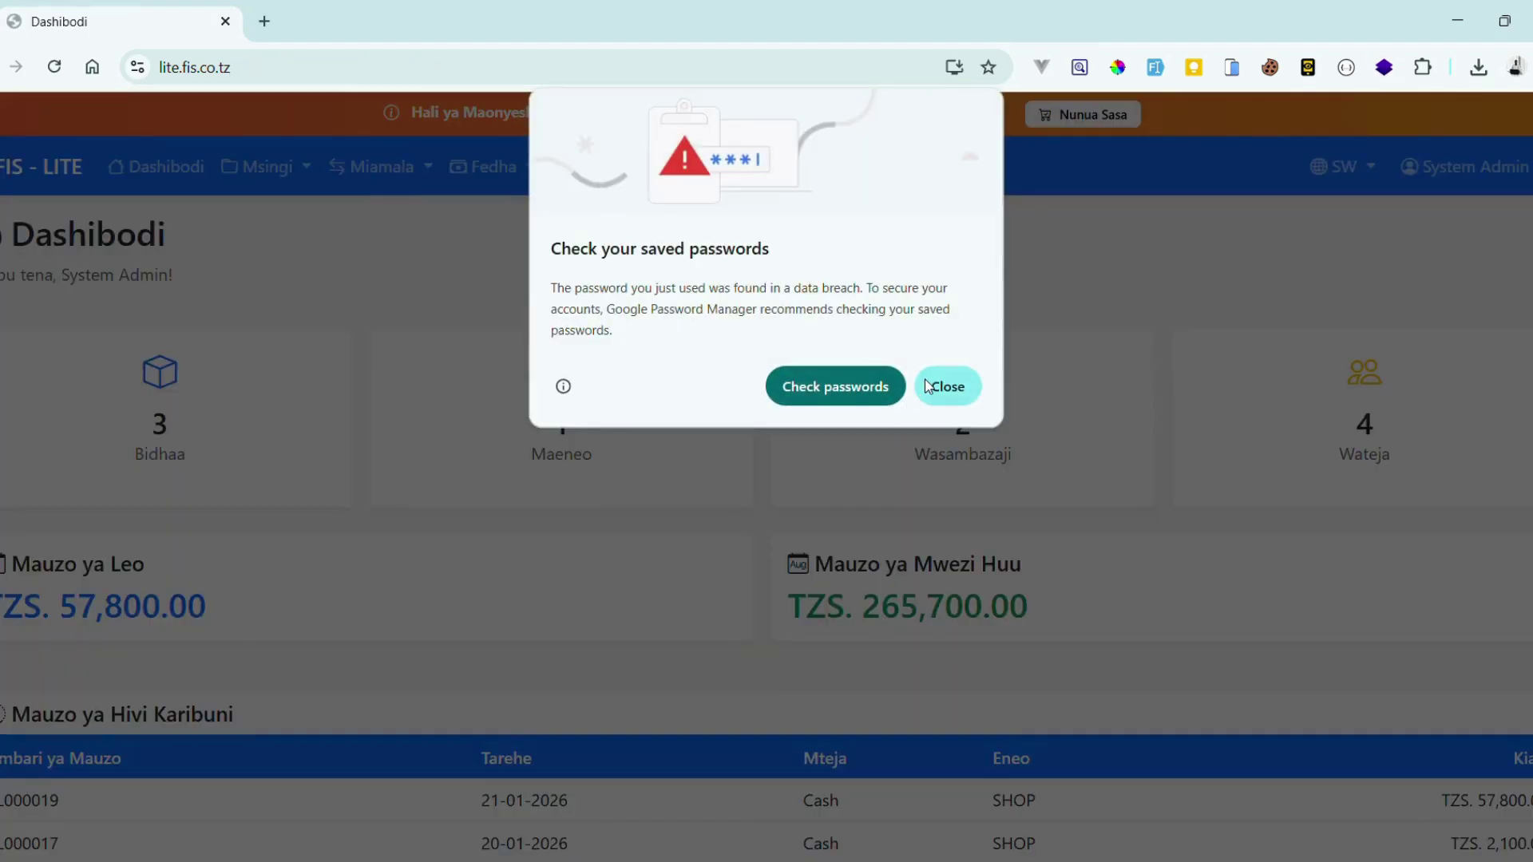
- Dismiss the saved-password prompt and generate the Ripoti ya Hisa stock report for location SHOP
left_click(928, 386)
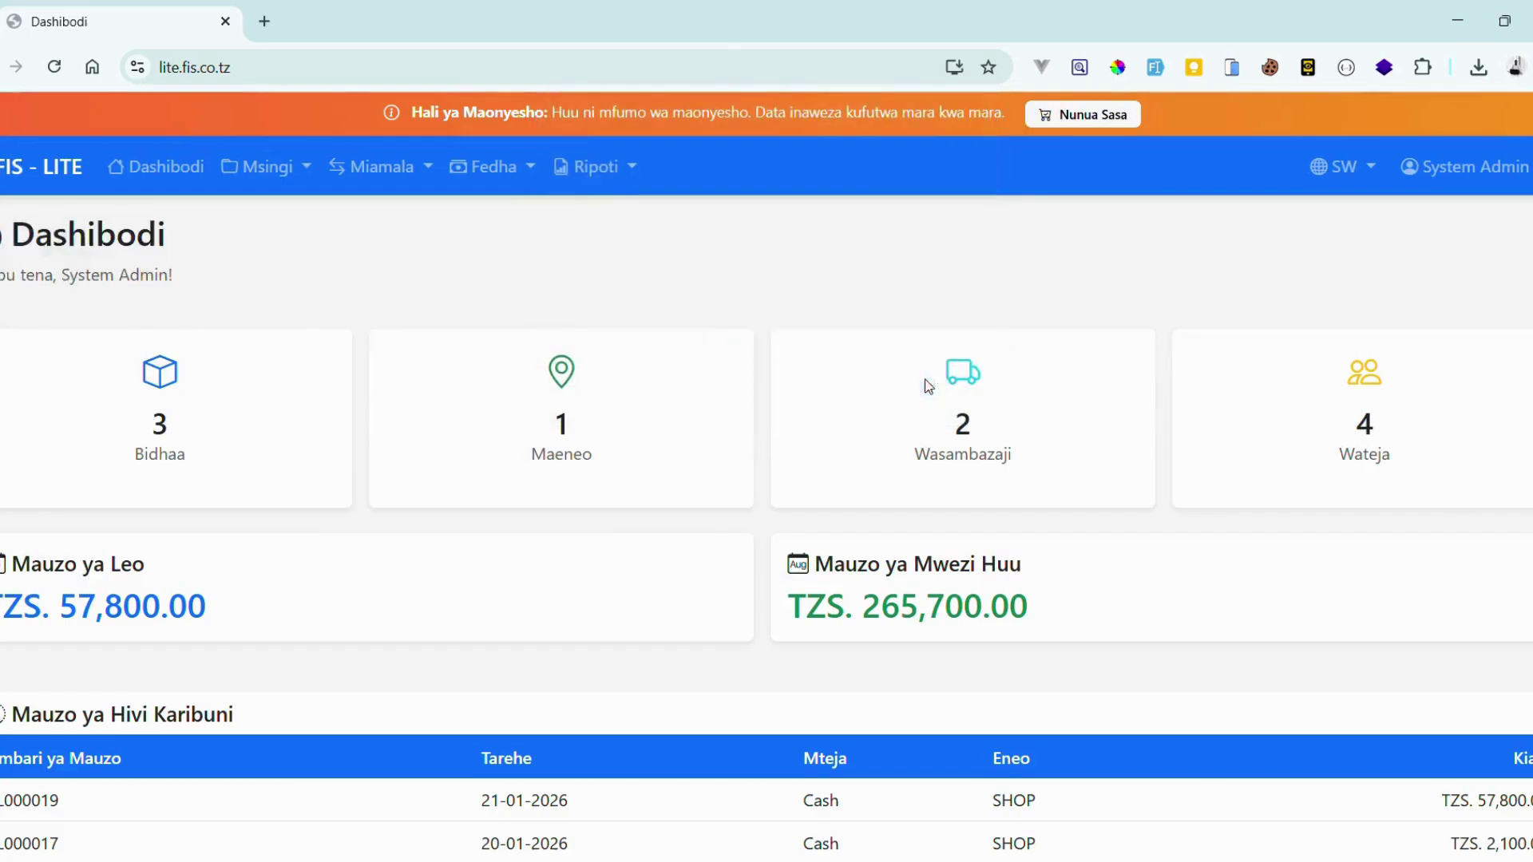
left_click(613, 170)
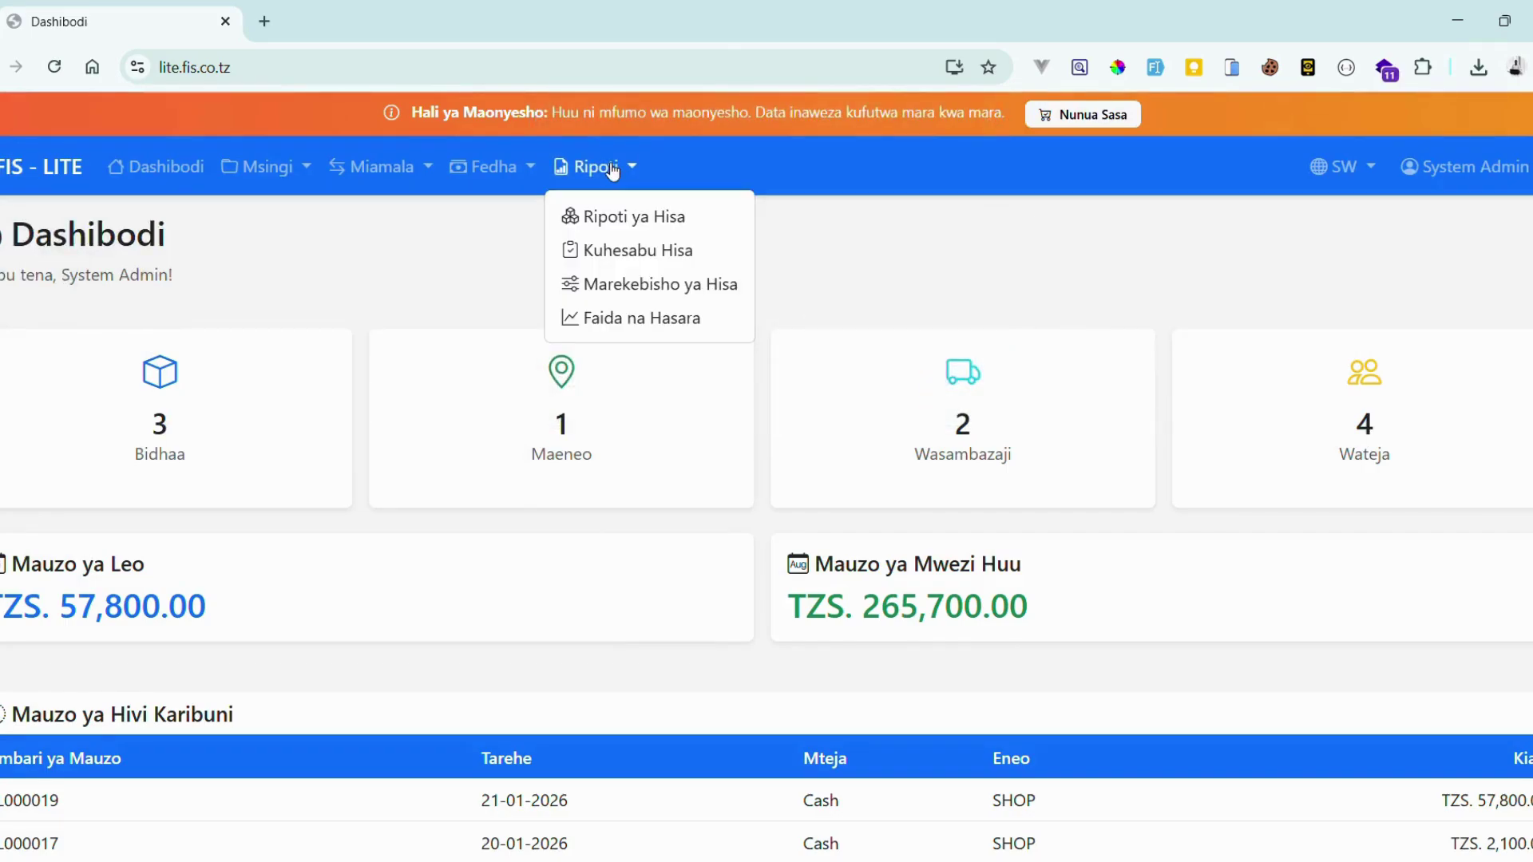
left_click(621, 213)
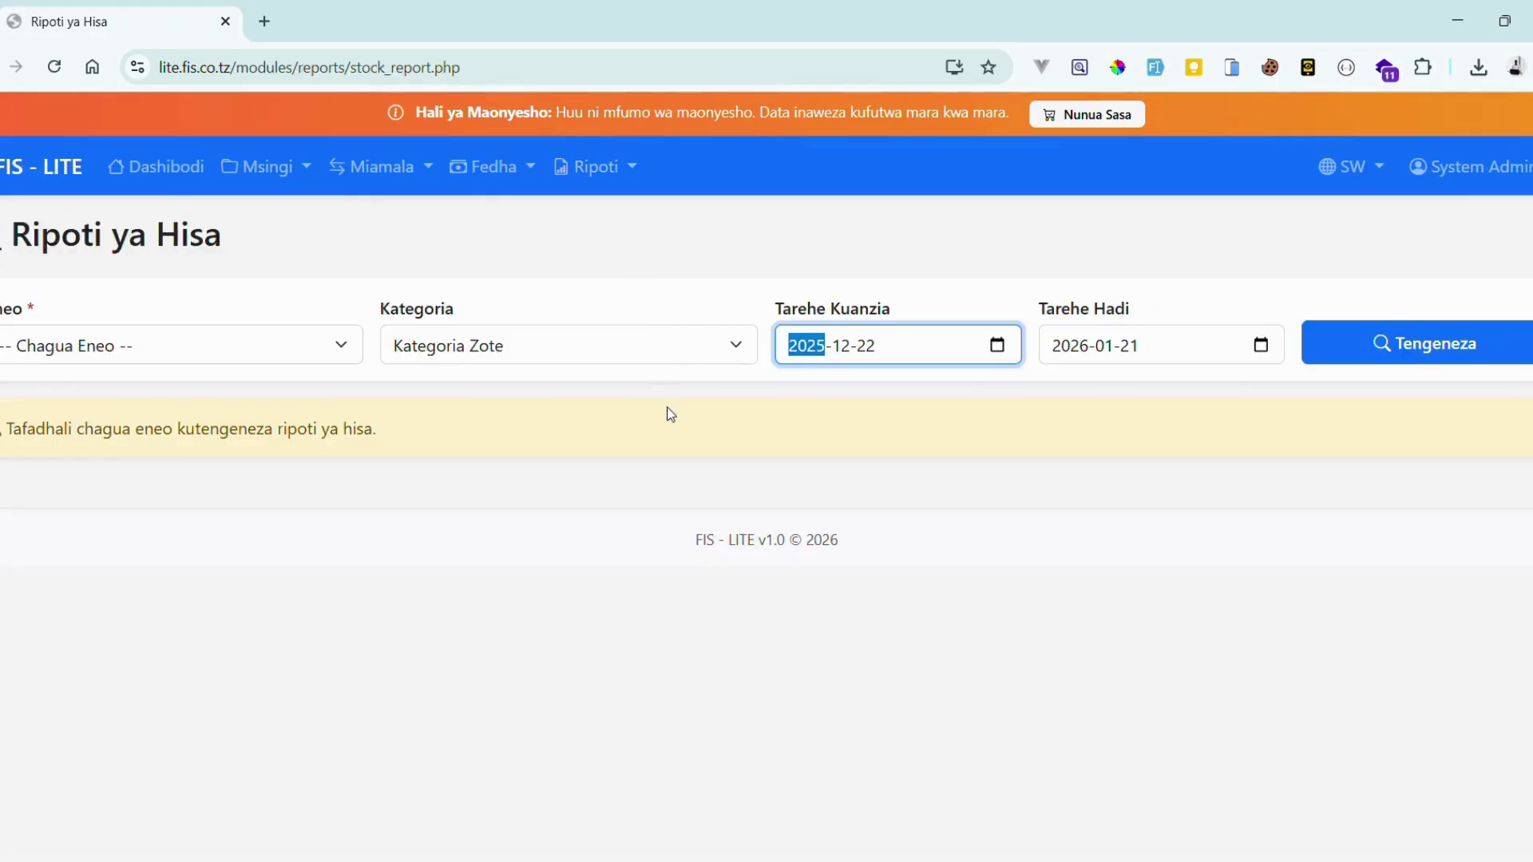
left_click(294, 343)
left_click(187, 412)
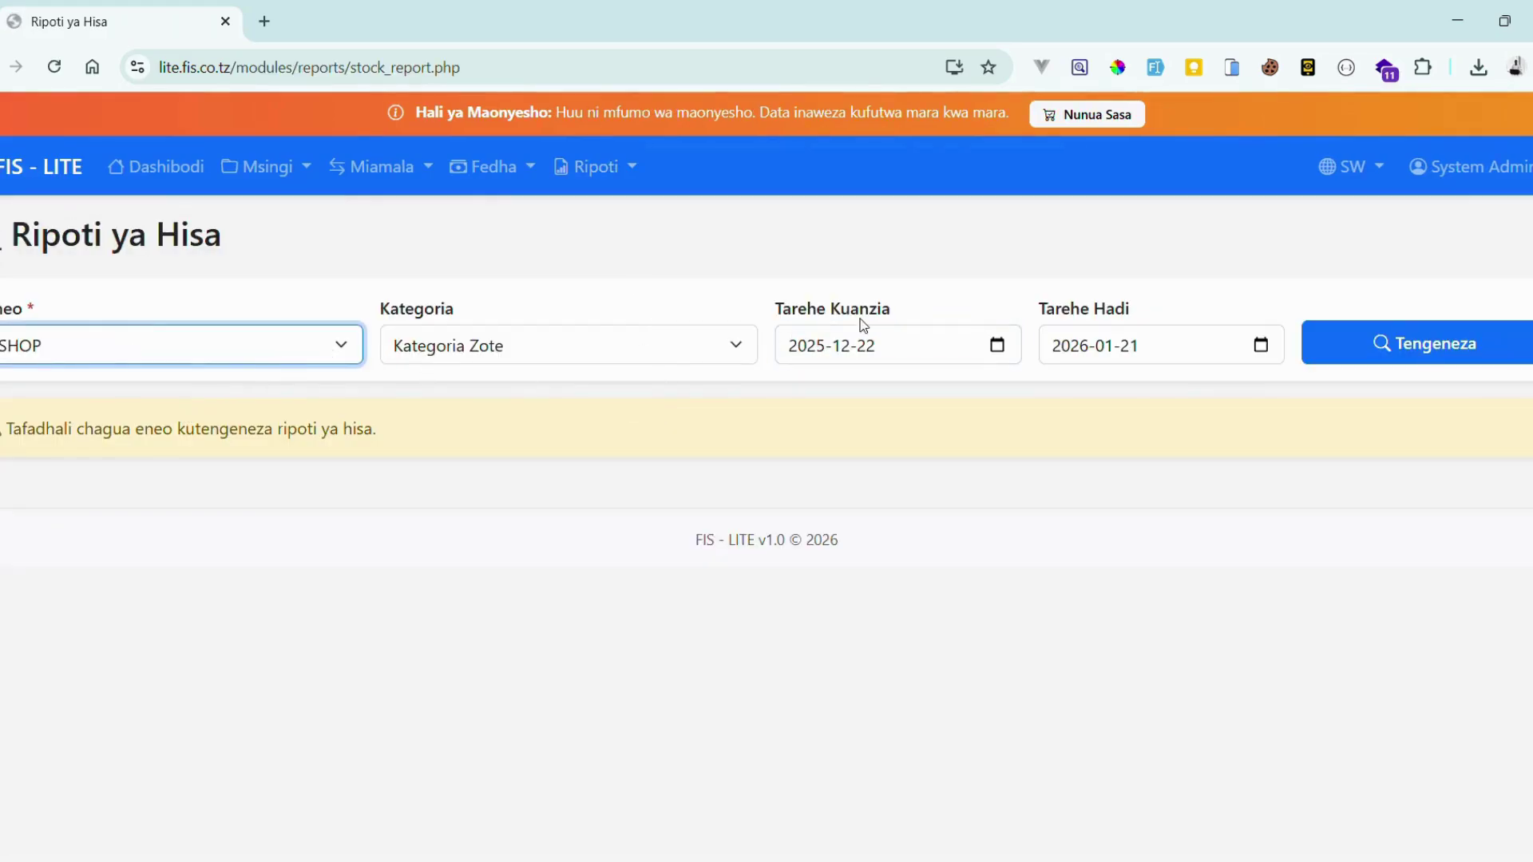
left_click(1367, 345)
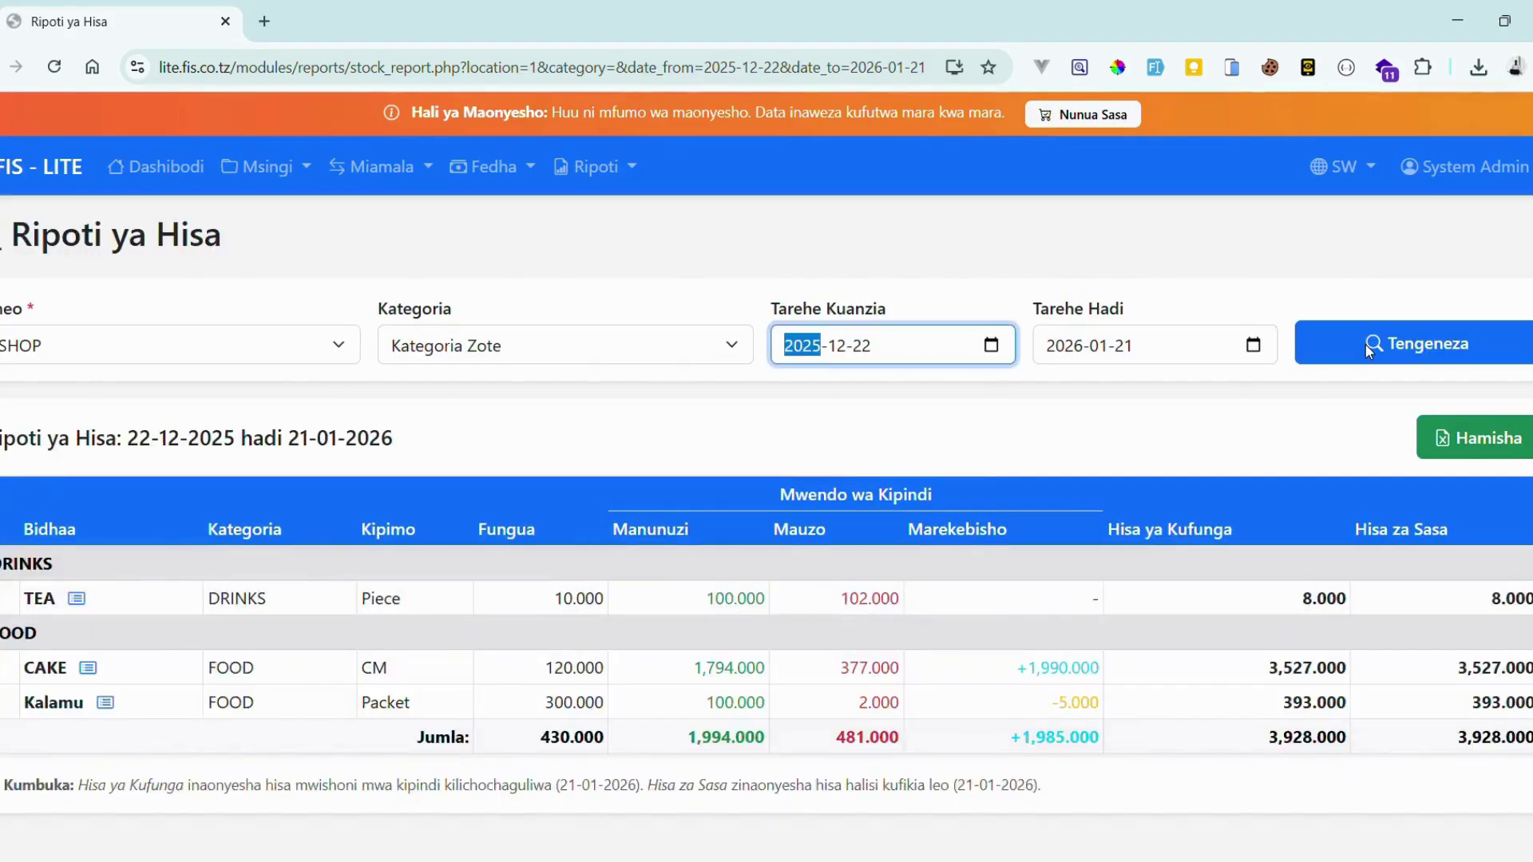
scroll(1367, 349, "down", 1)
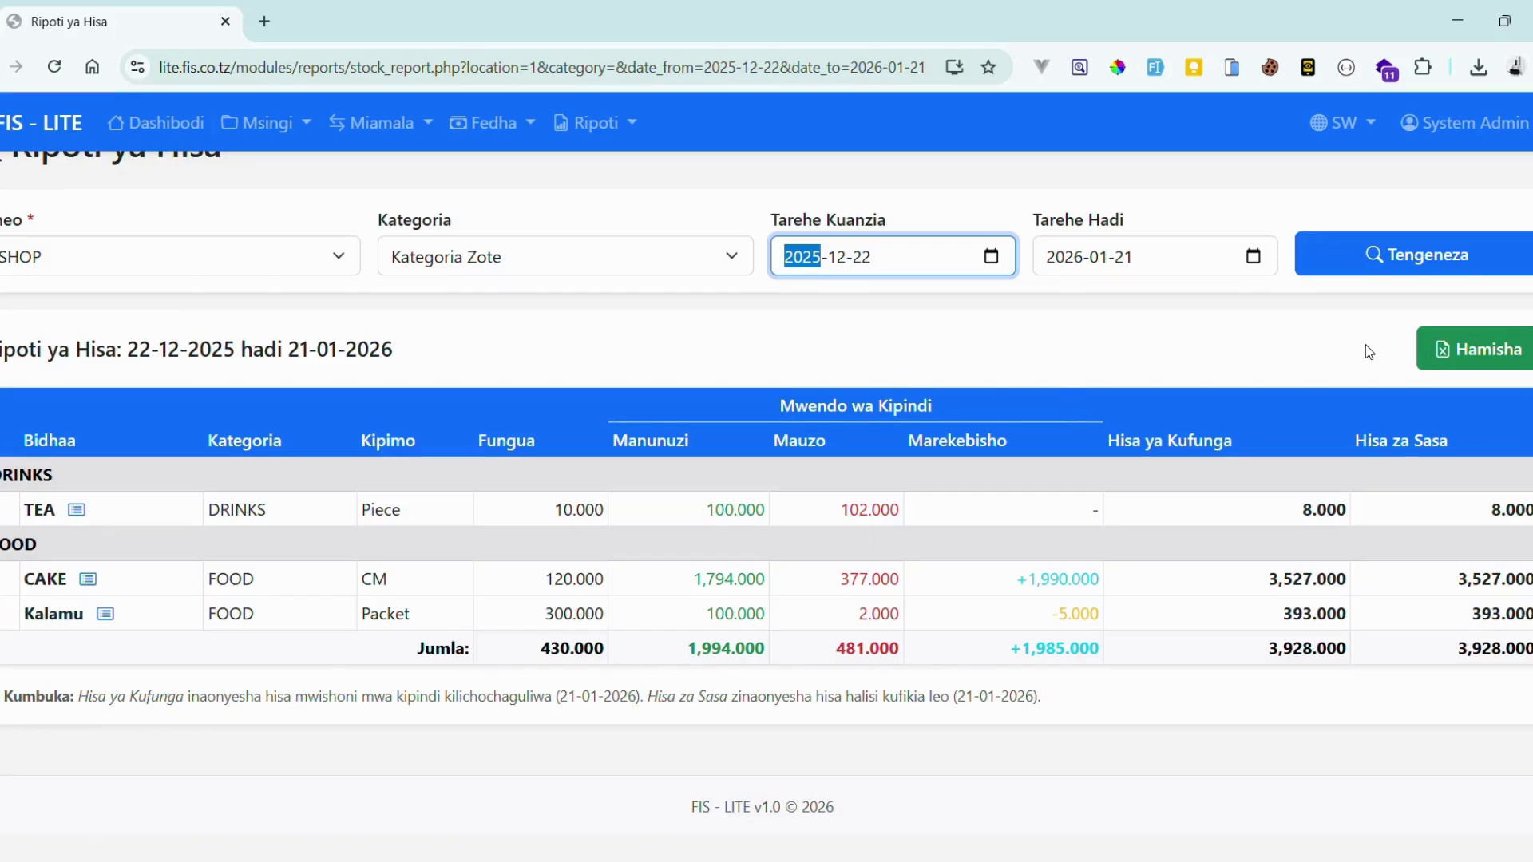
scroll(1367, 350, "up", 1)
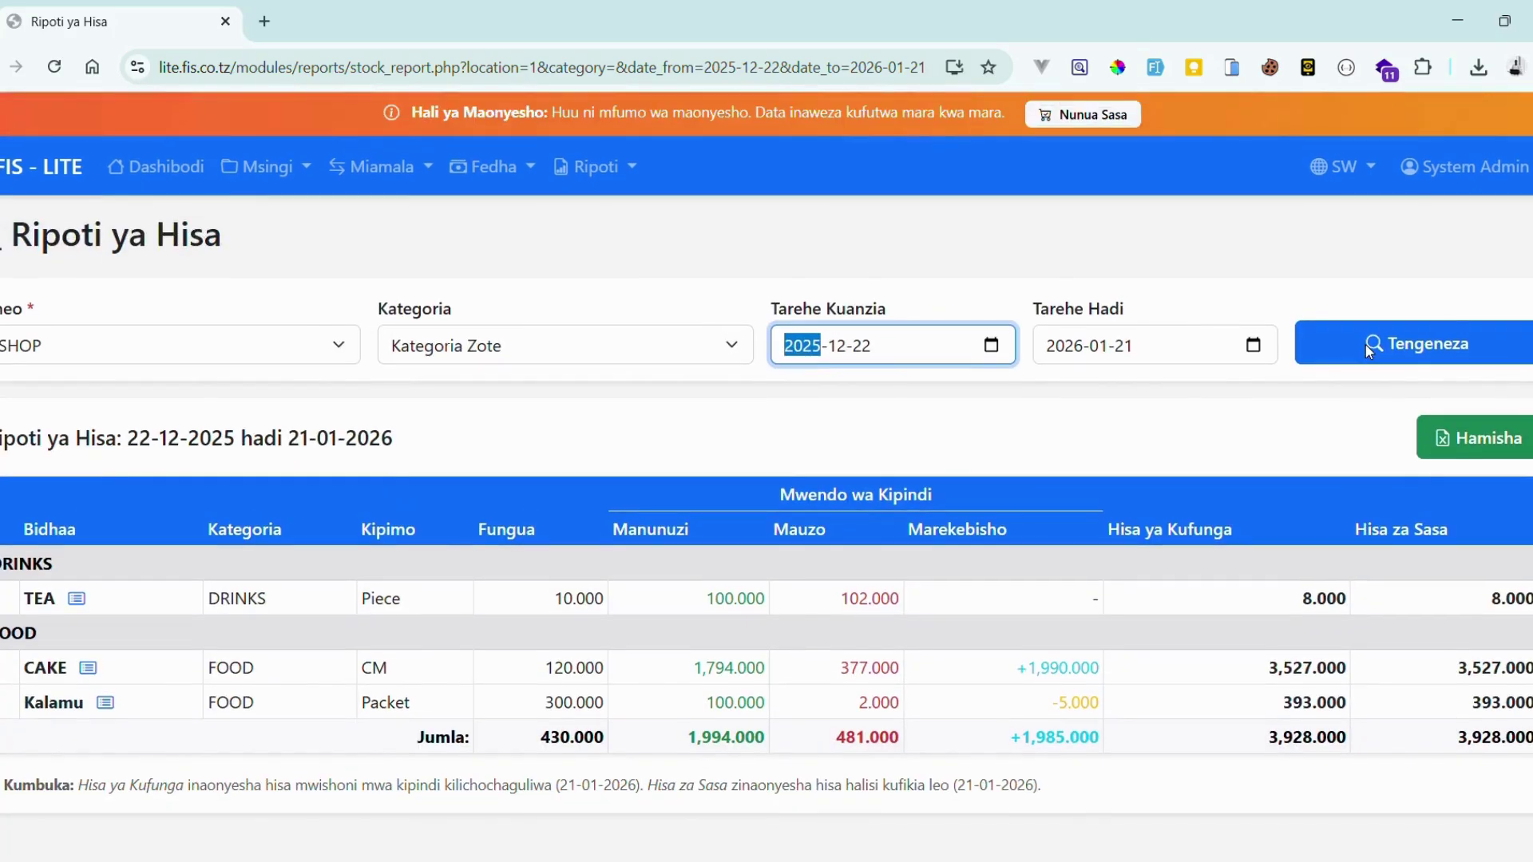
- Regenerate Ripoti ya Hisa for SHOP with Kategoria set to FOOD, showing CAKE and Kalamu
left_click(637, 169)
left_click(642, 220)
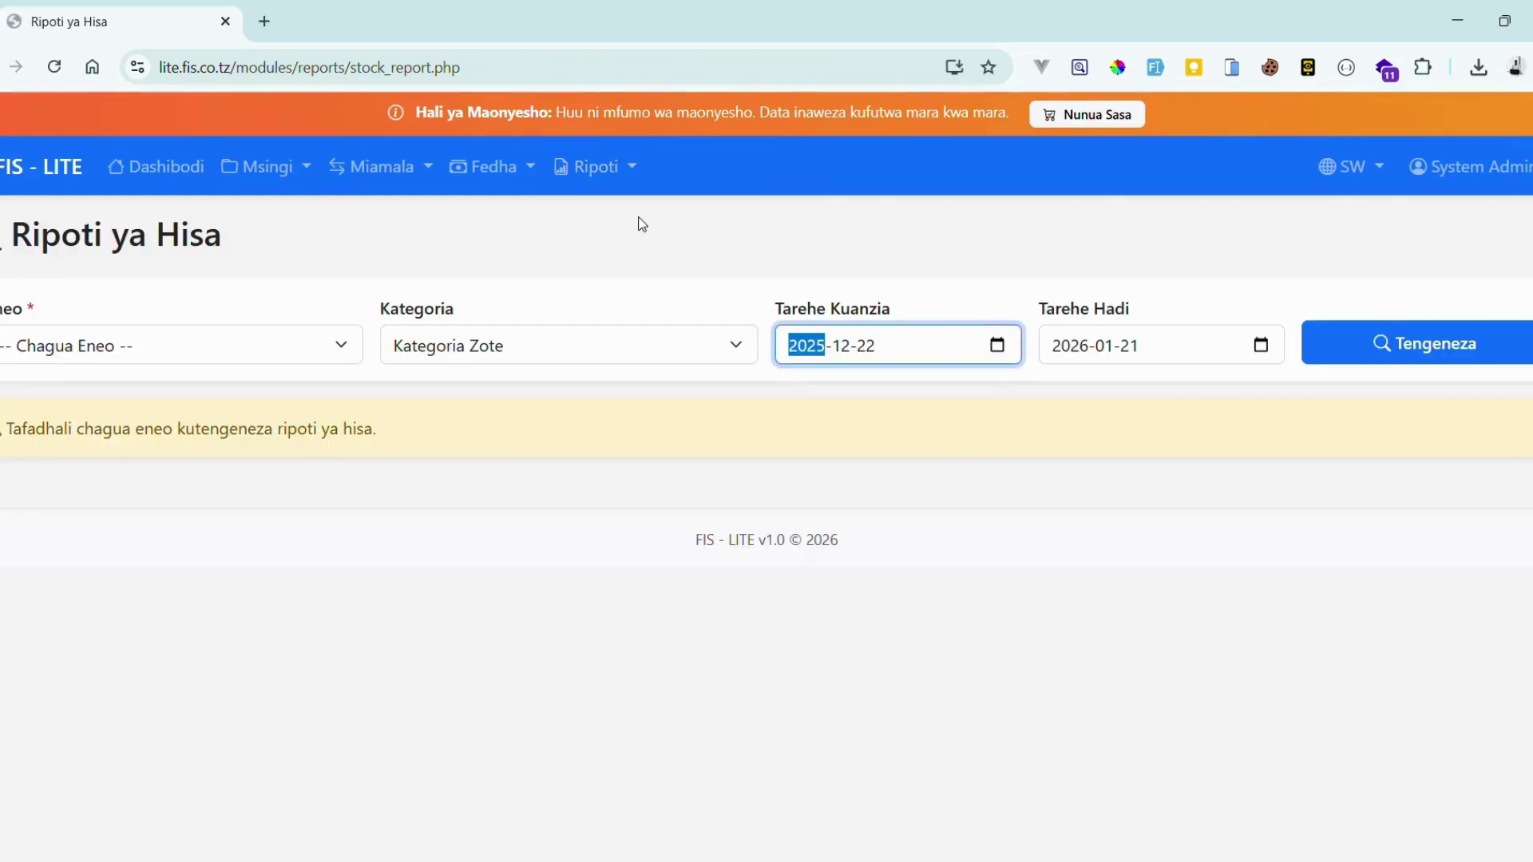
left_click(310, 354)
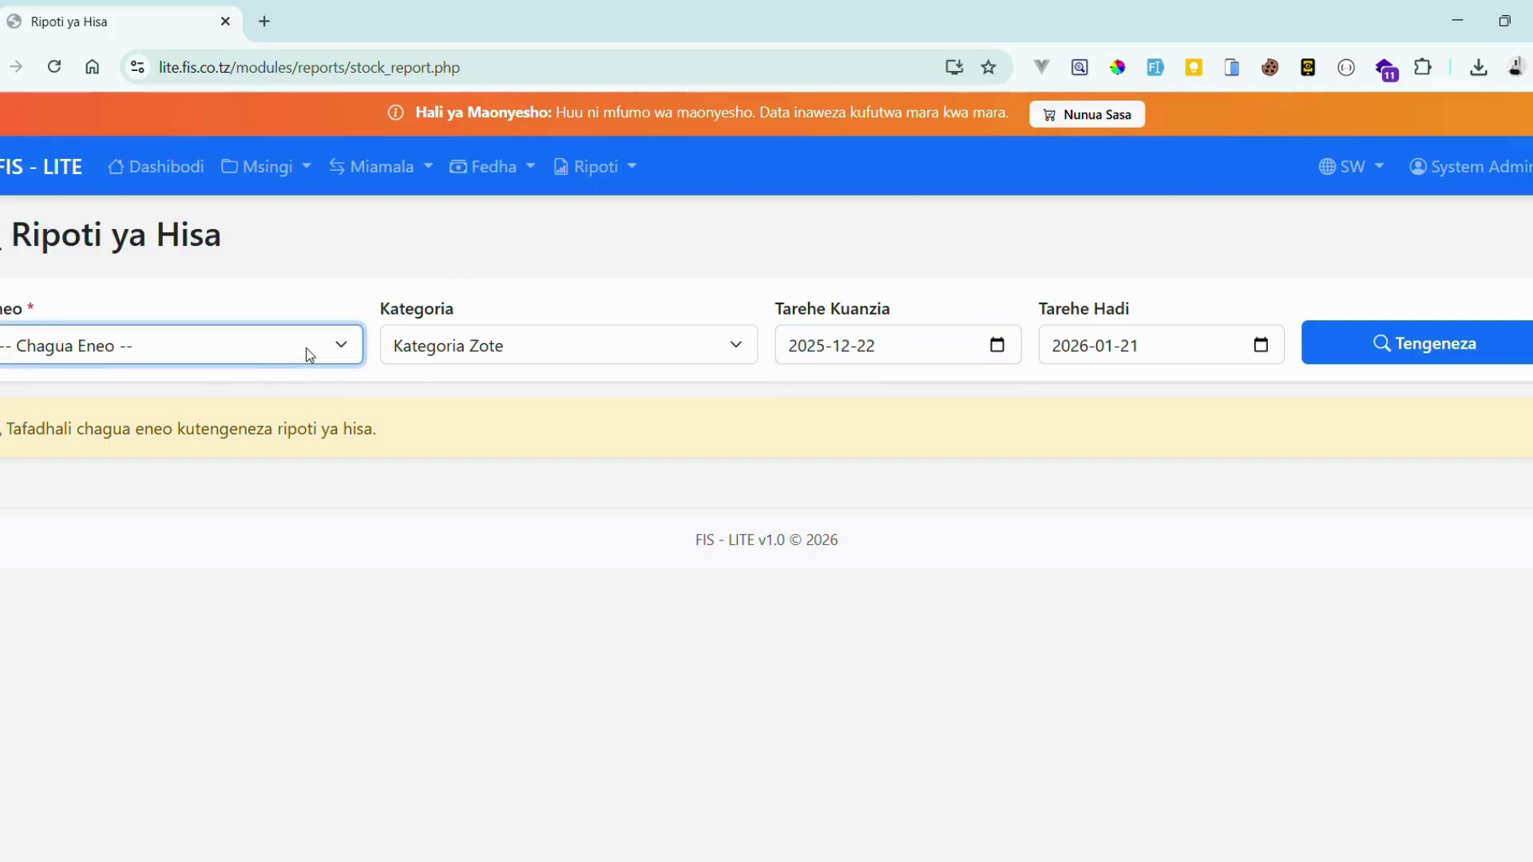
left_click(261, 411)
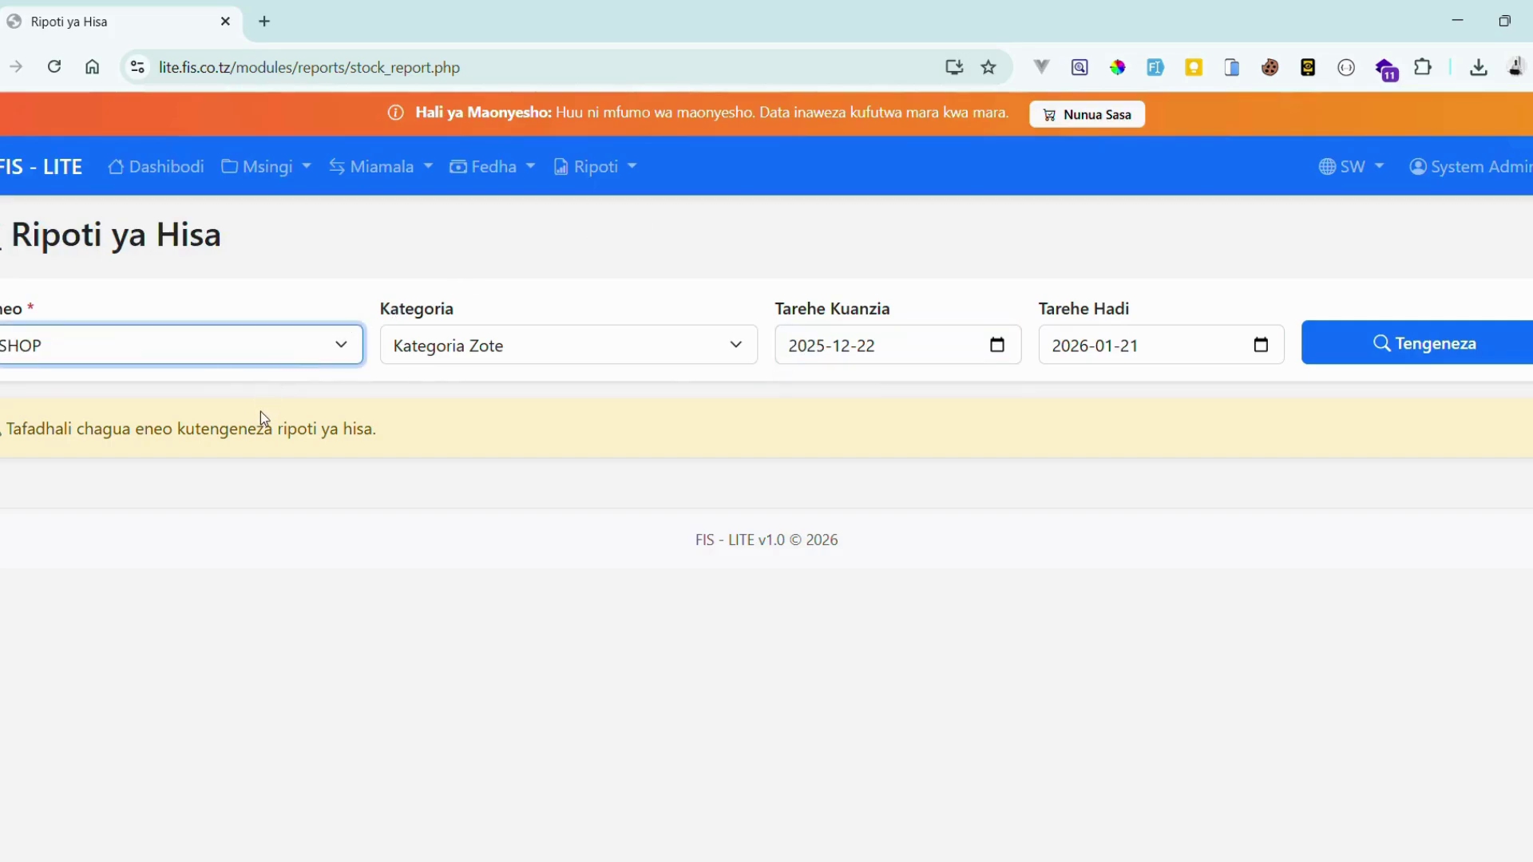
left_click(560, 360)
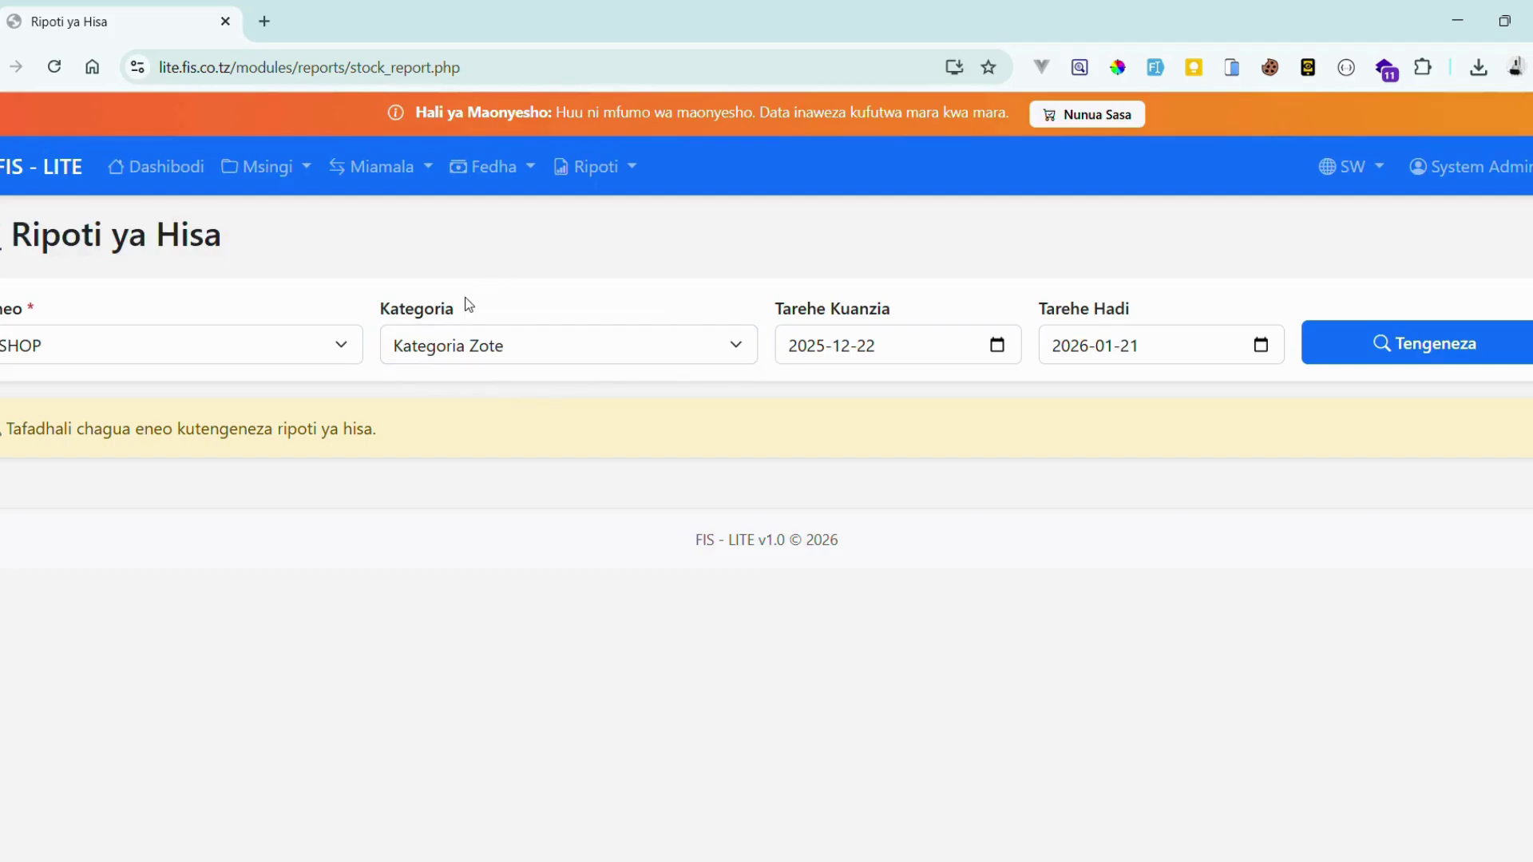
left_click(446, 445)
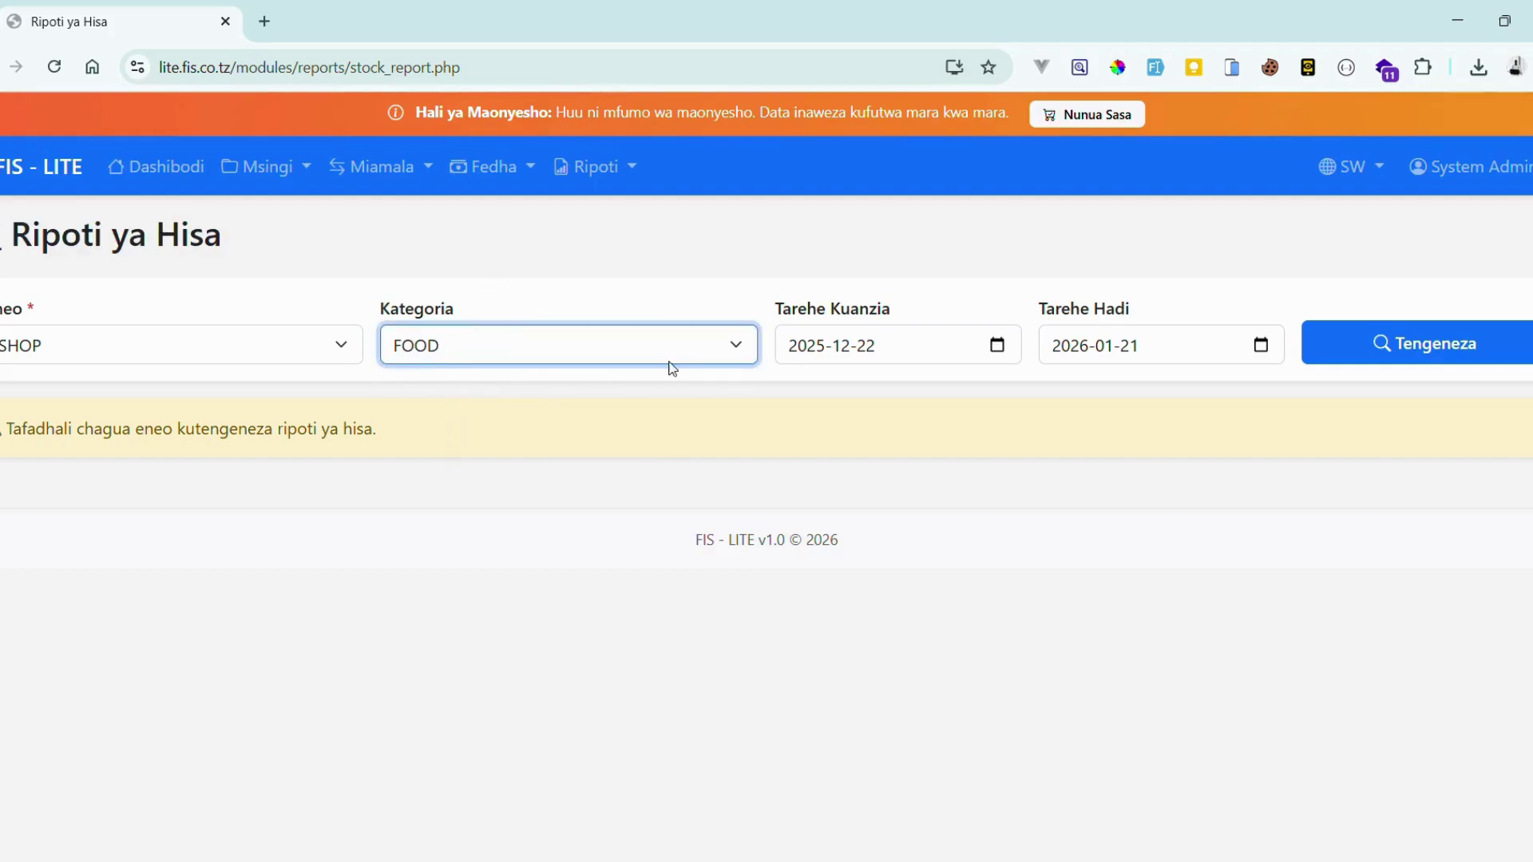
left_click(1346, 323)
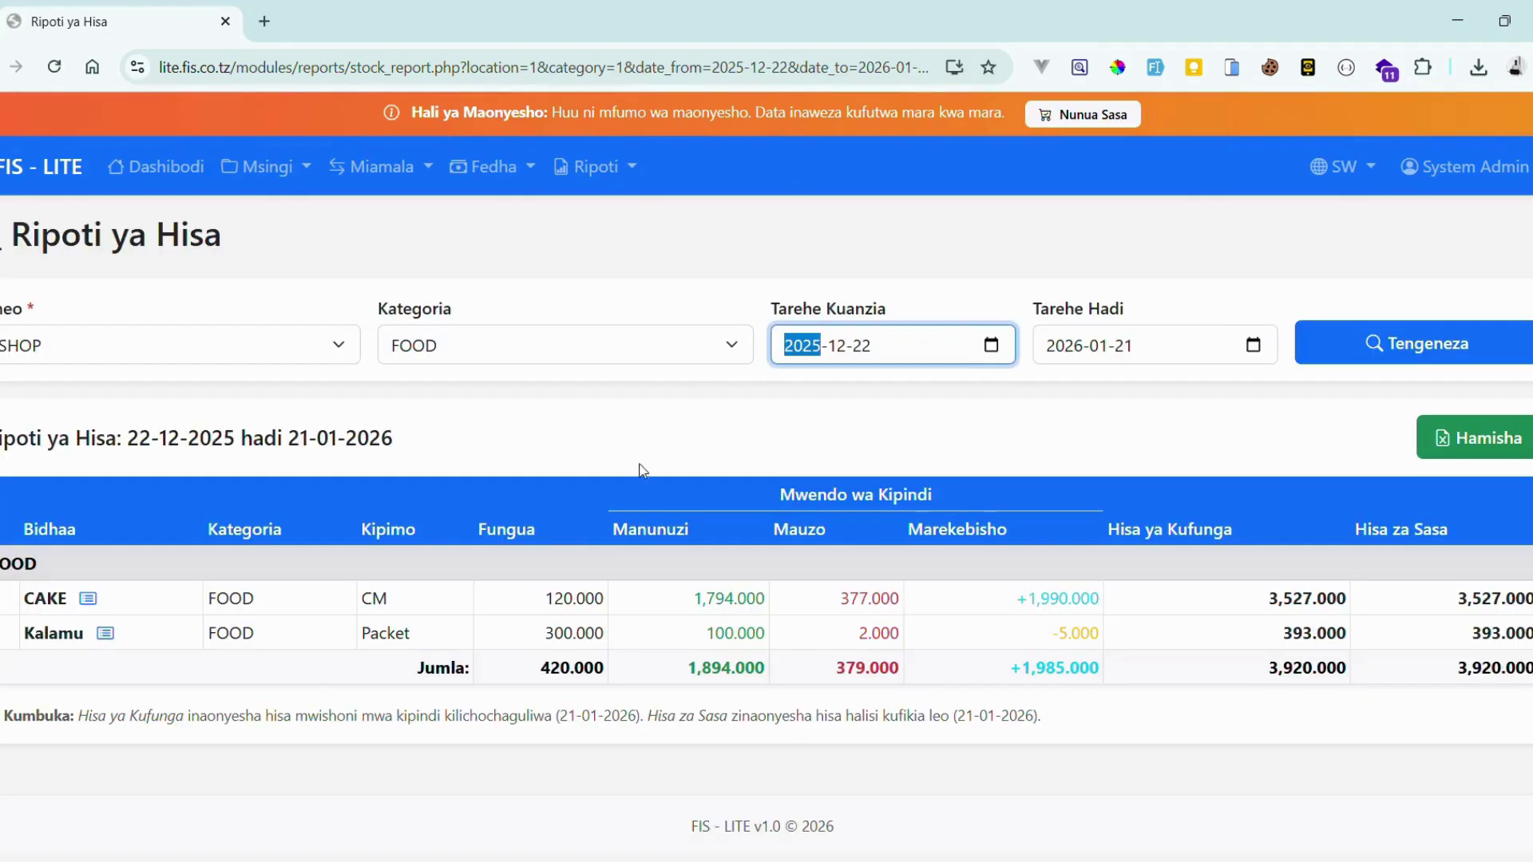
- Regenerate the SHOP stock report for the Watoto category, then for DRINKS
left_click(634, 348)
left_click(539, 475)
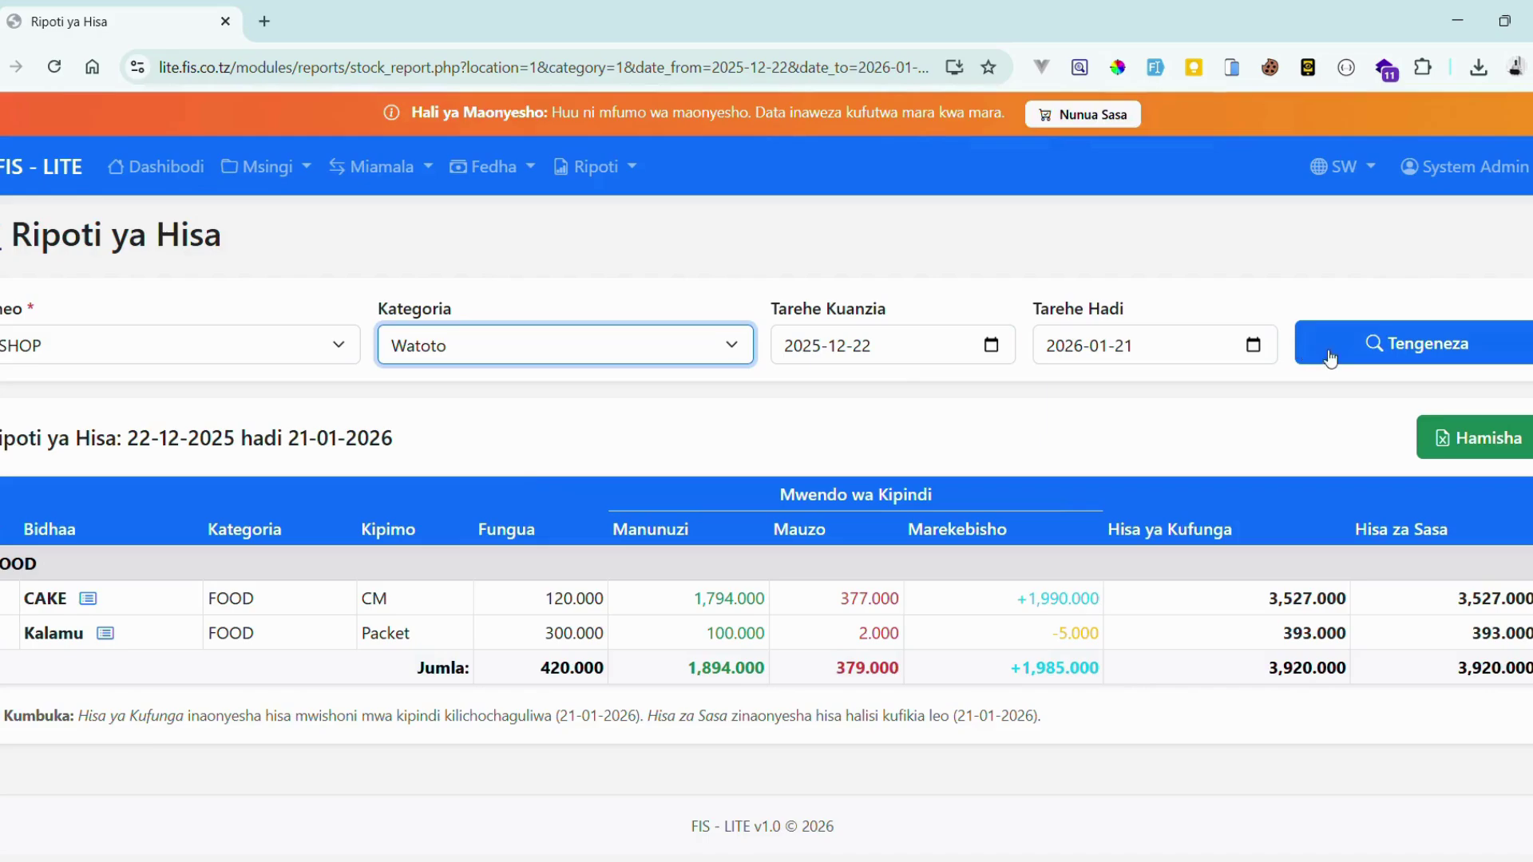
left_click(1330, 359)
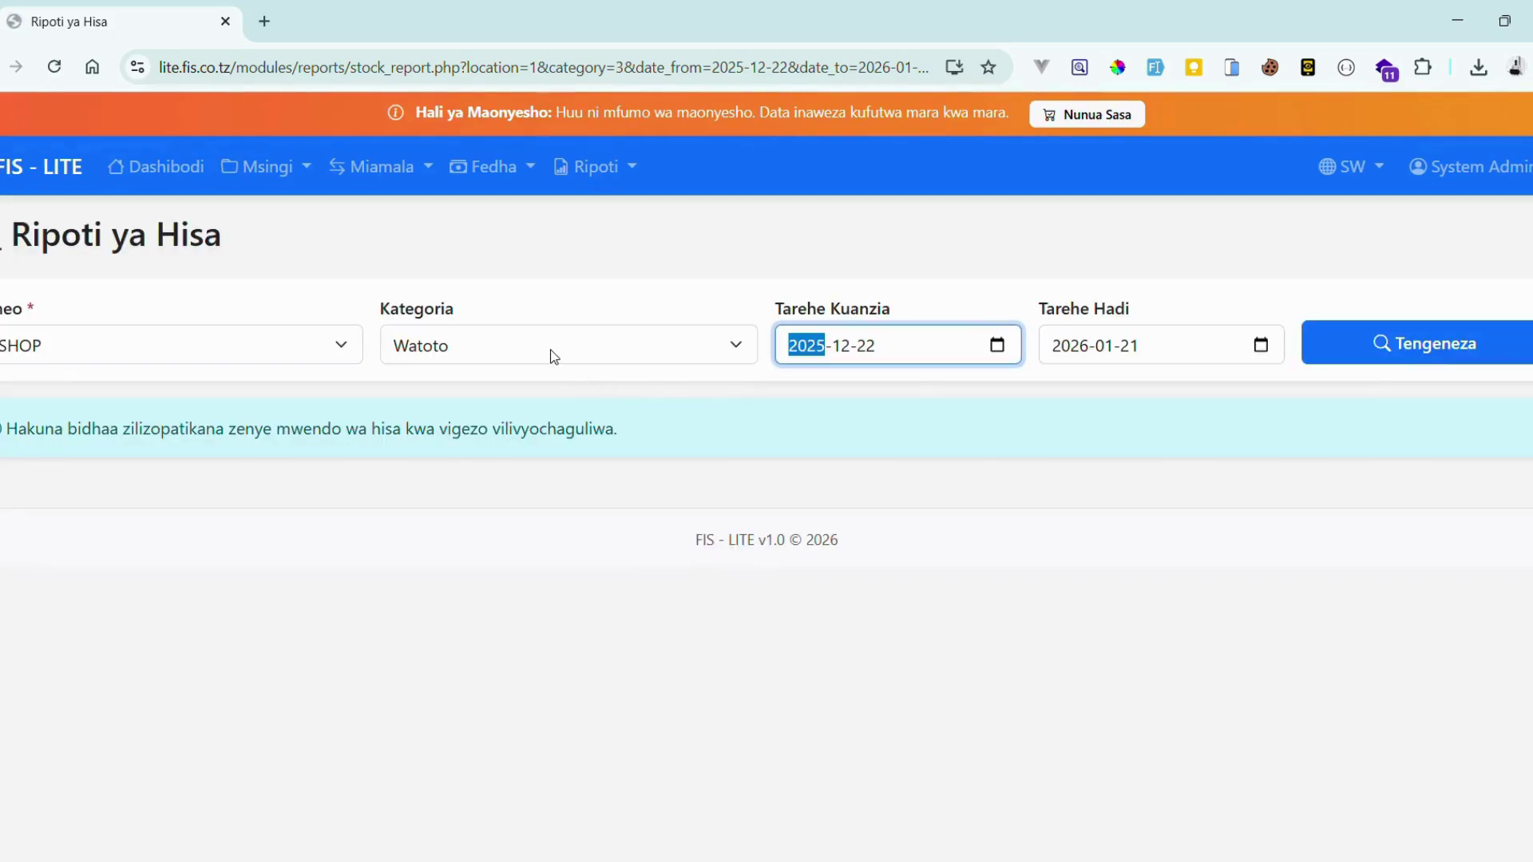
left_click(553, 356)
left_click(506, 396)
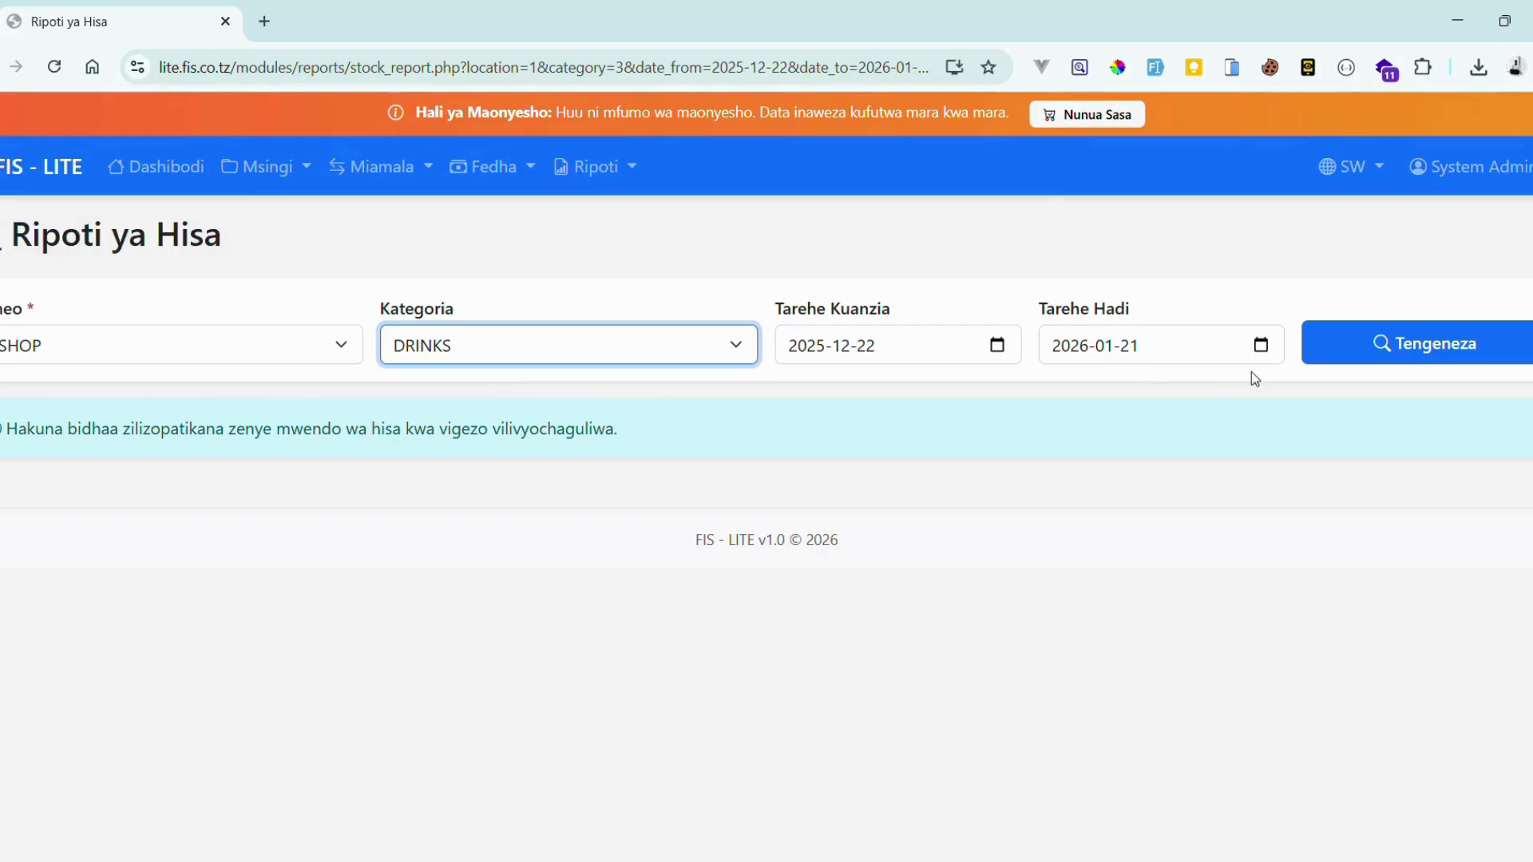
left_click(1389, 328)
- Regenerate the report for Kategoria Zote and highlight TEA's current stock value
left_click(551, 354)
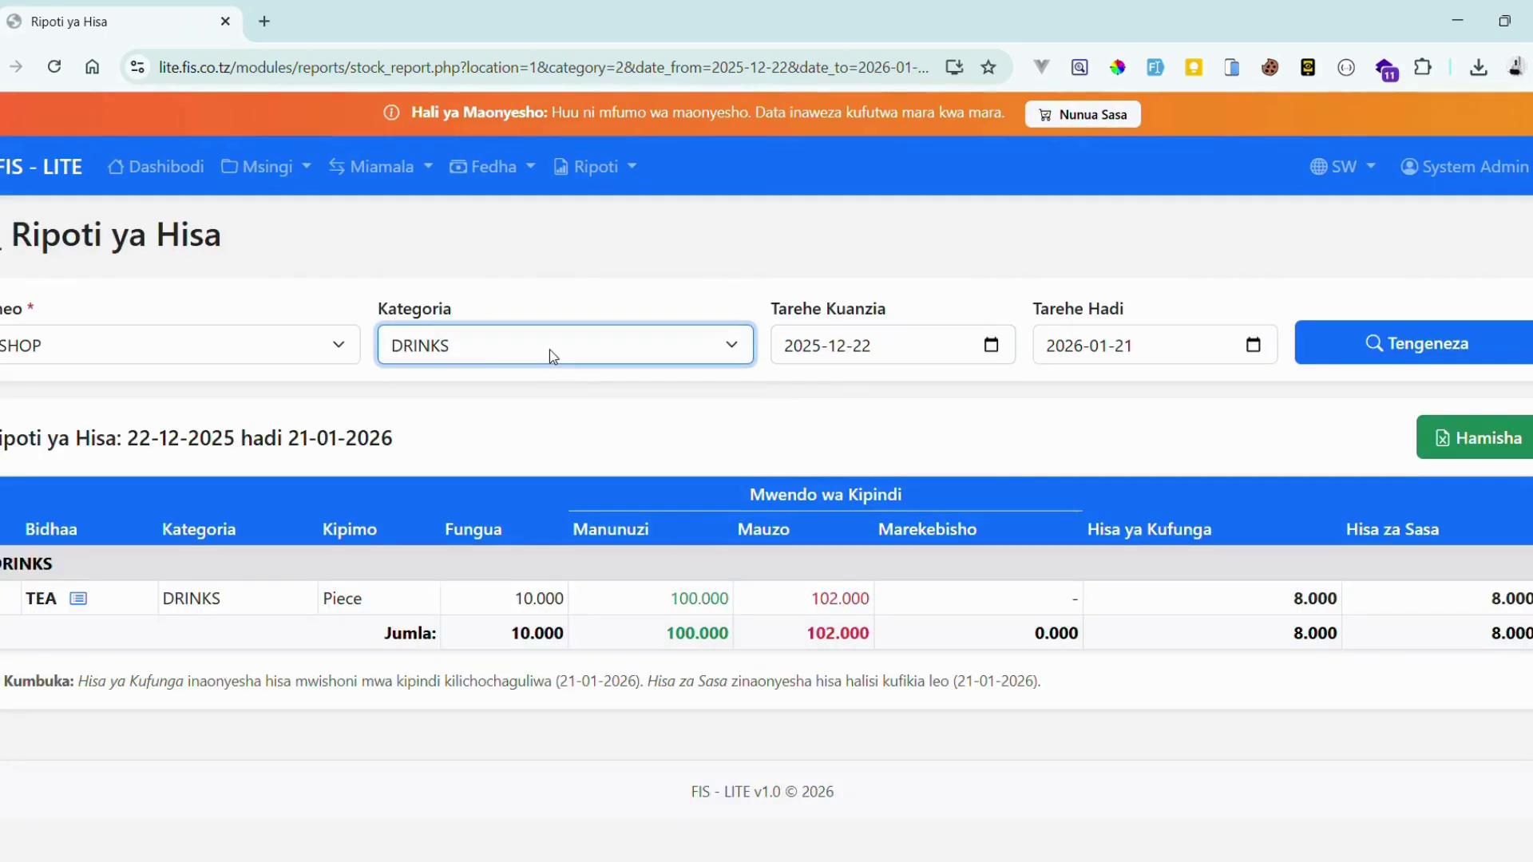
left_click(489, 380)
left_click(1367, 343)
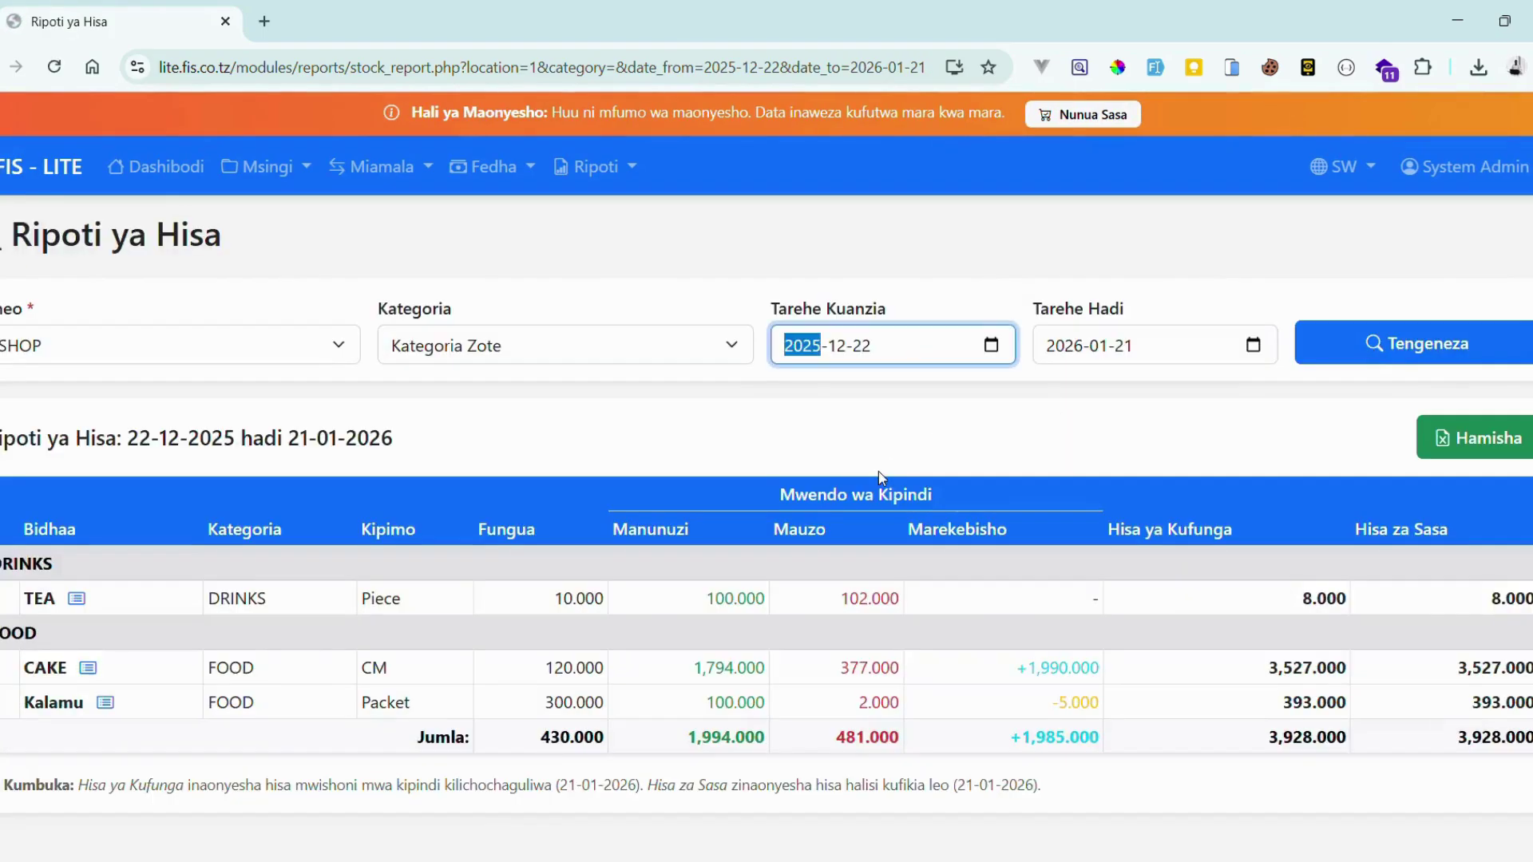
scroll(878, 471, "down", 2)
left_click(727, 536)
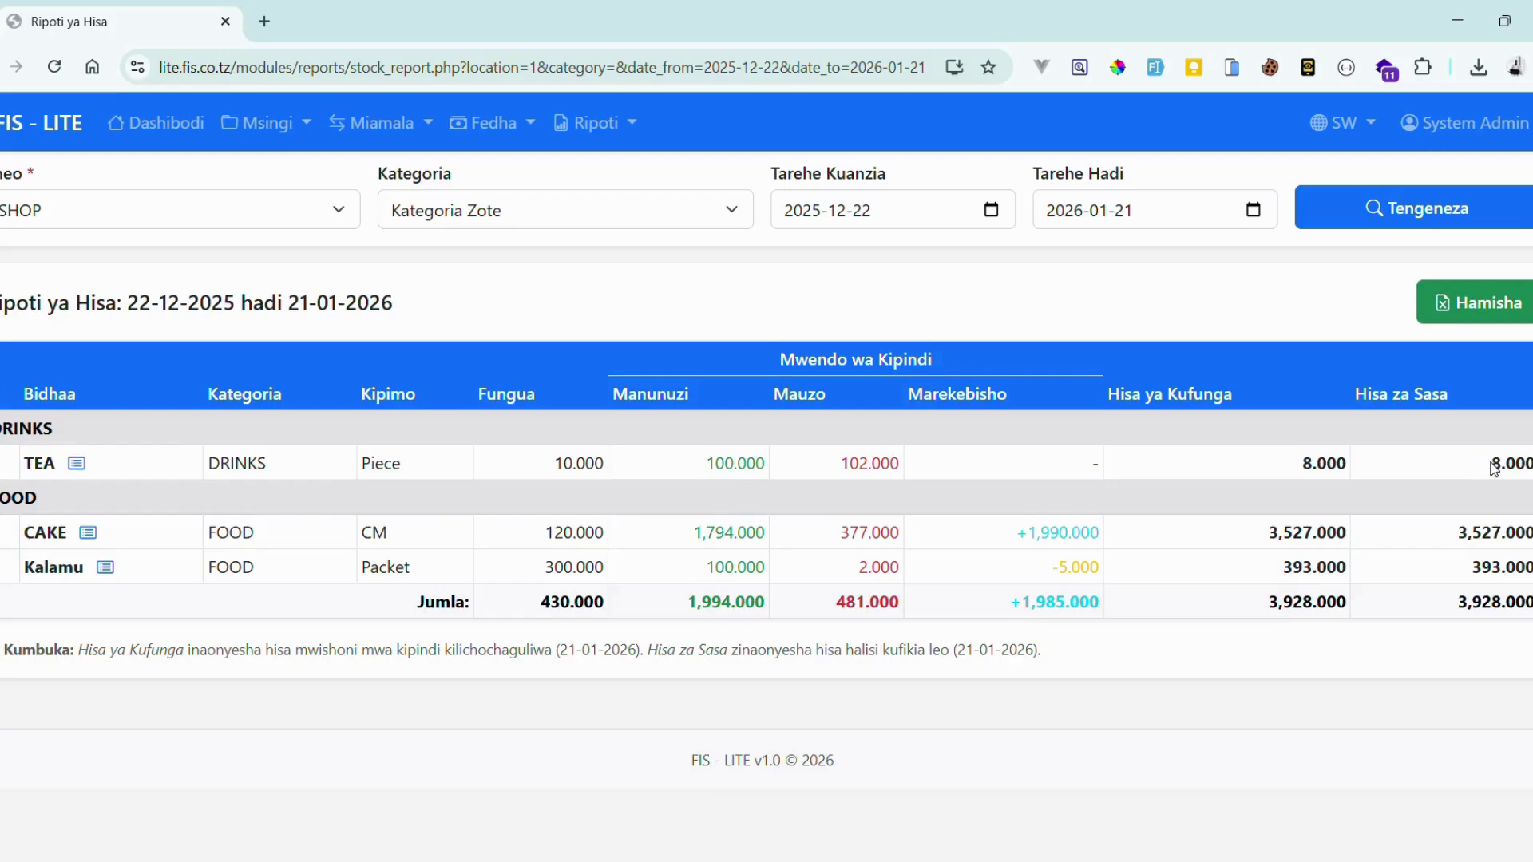
left_click_drag(1491, 467, 1514, 467)
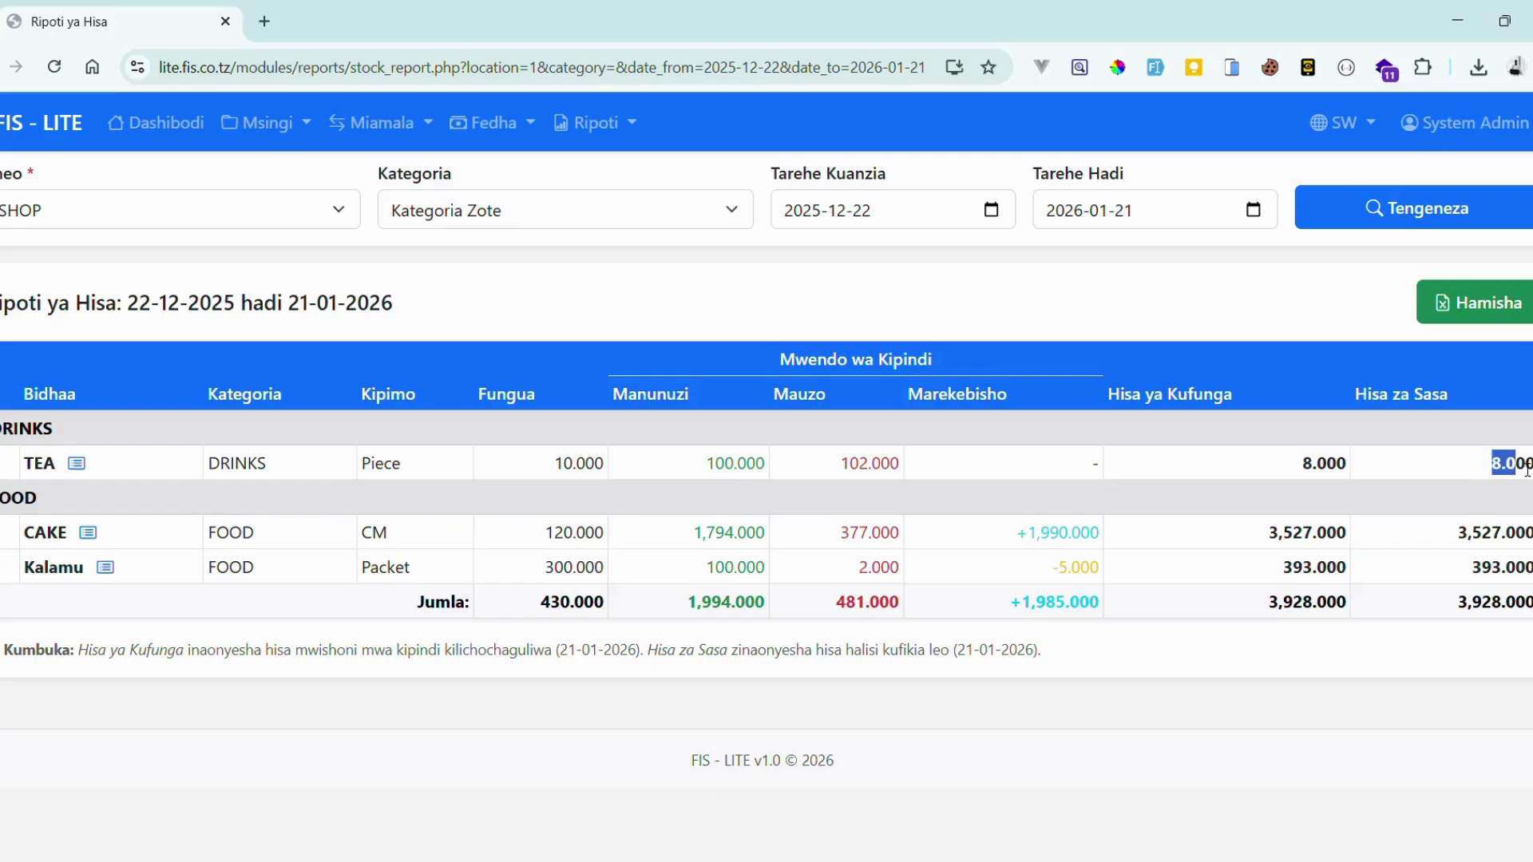
- Open the Product Stock Card for TEA from the stock report
left_click(76, 465)
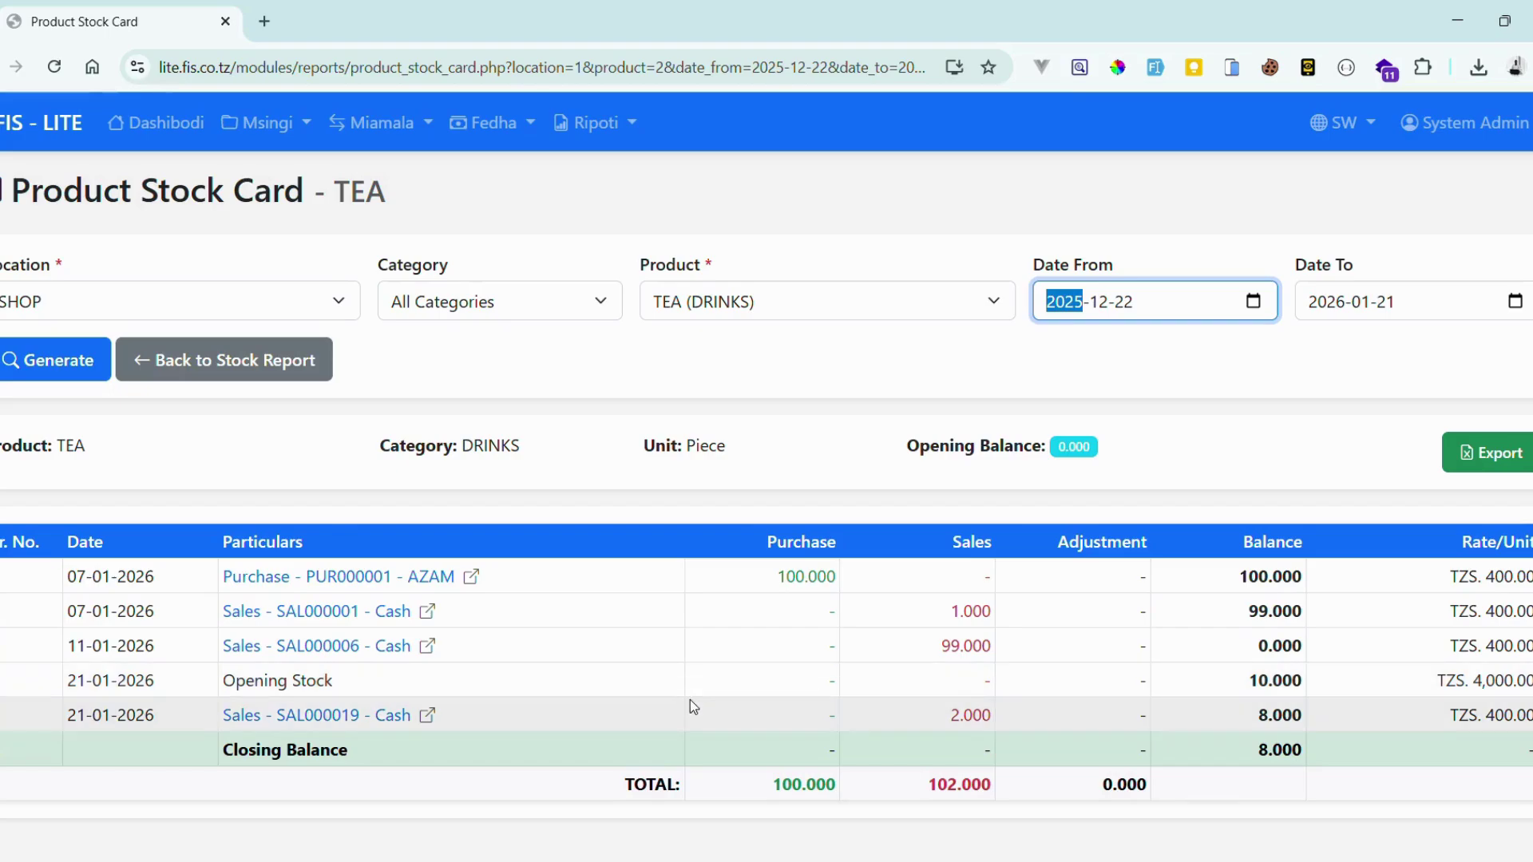
scroll(879, 701, "down", 1)
scroll(1118, 671, "up", 2)
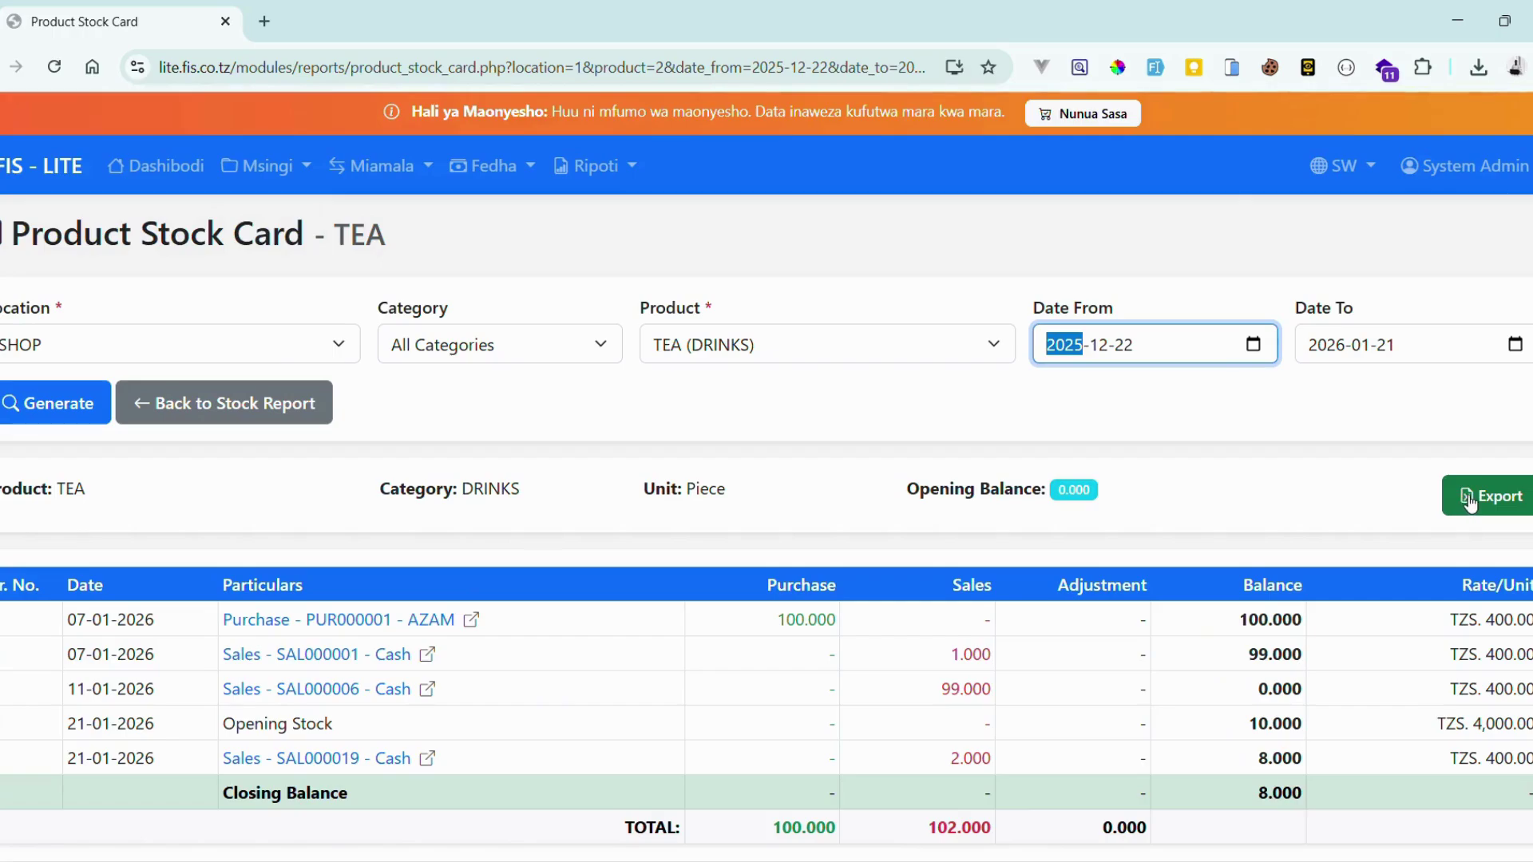
- Export TEA's stock card to a file and regenerate the card
left_click(1469, 502)
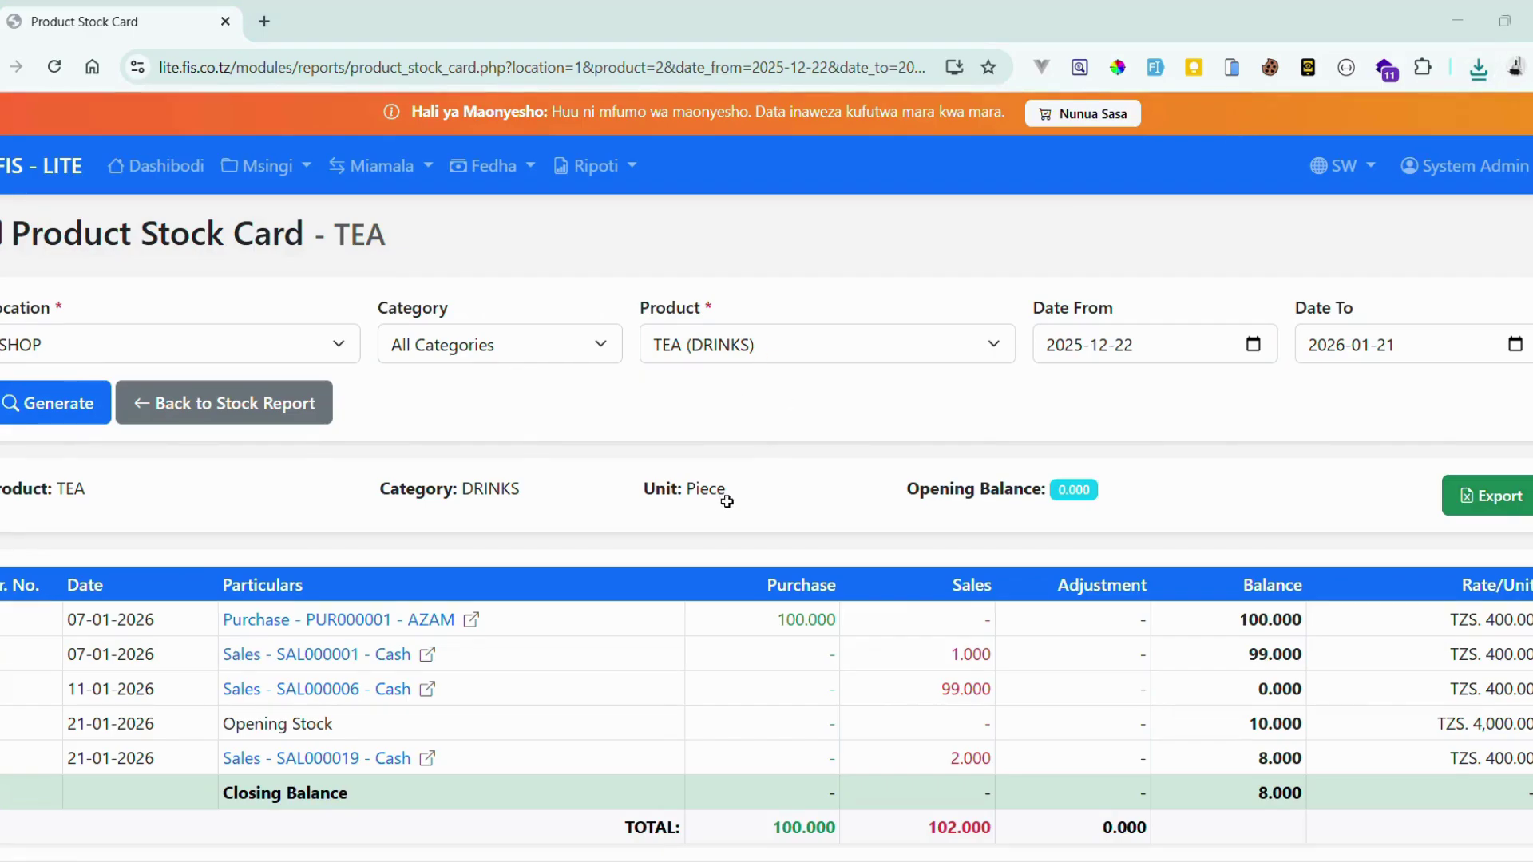
left_click(56, 397)
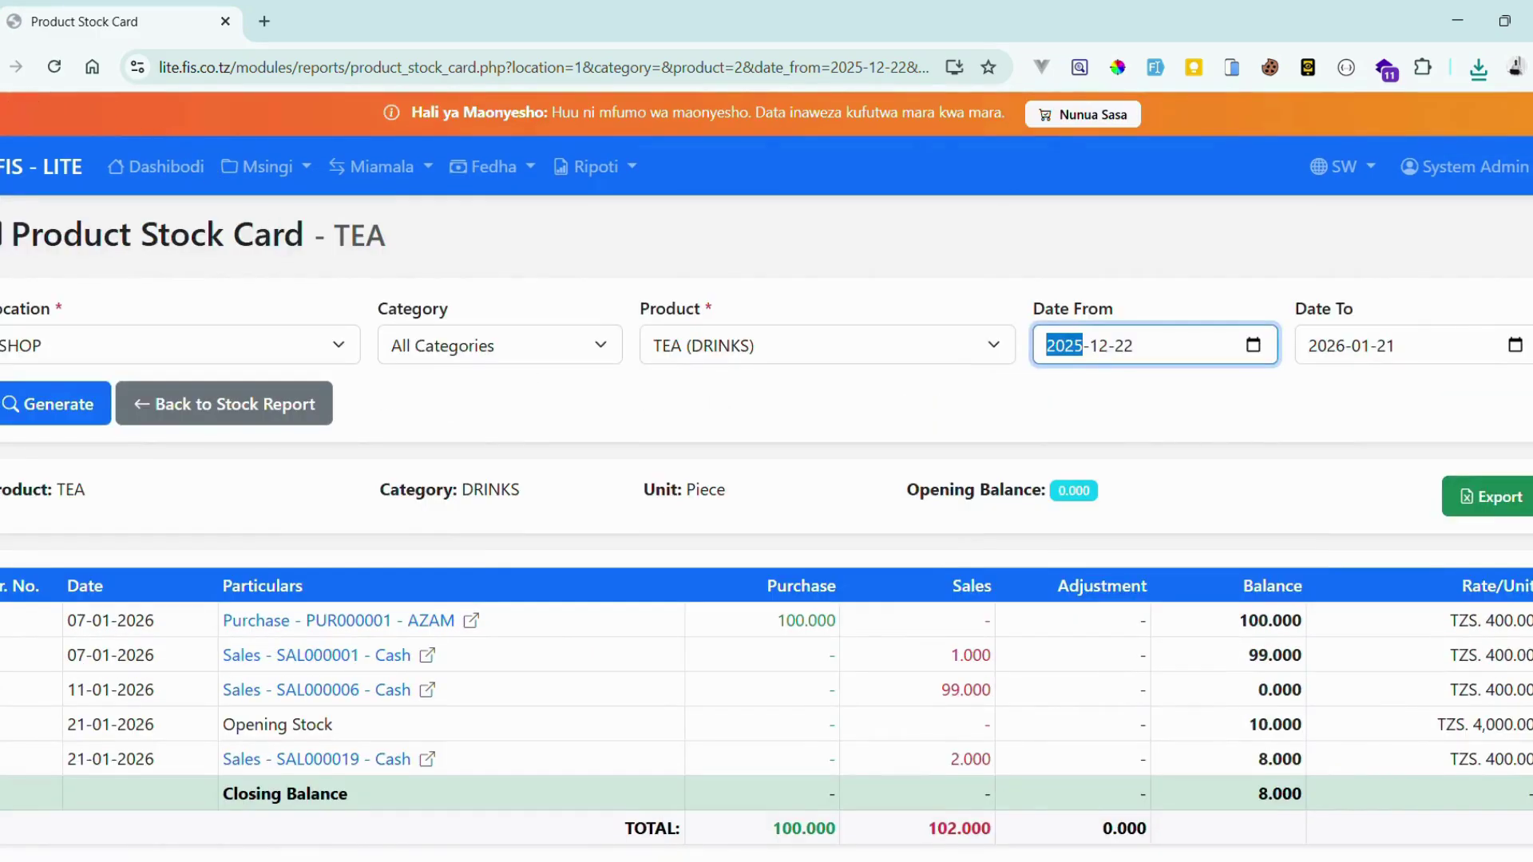
scroll(835, 605, "down", 1)
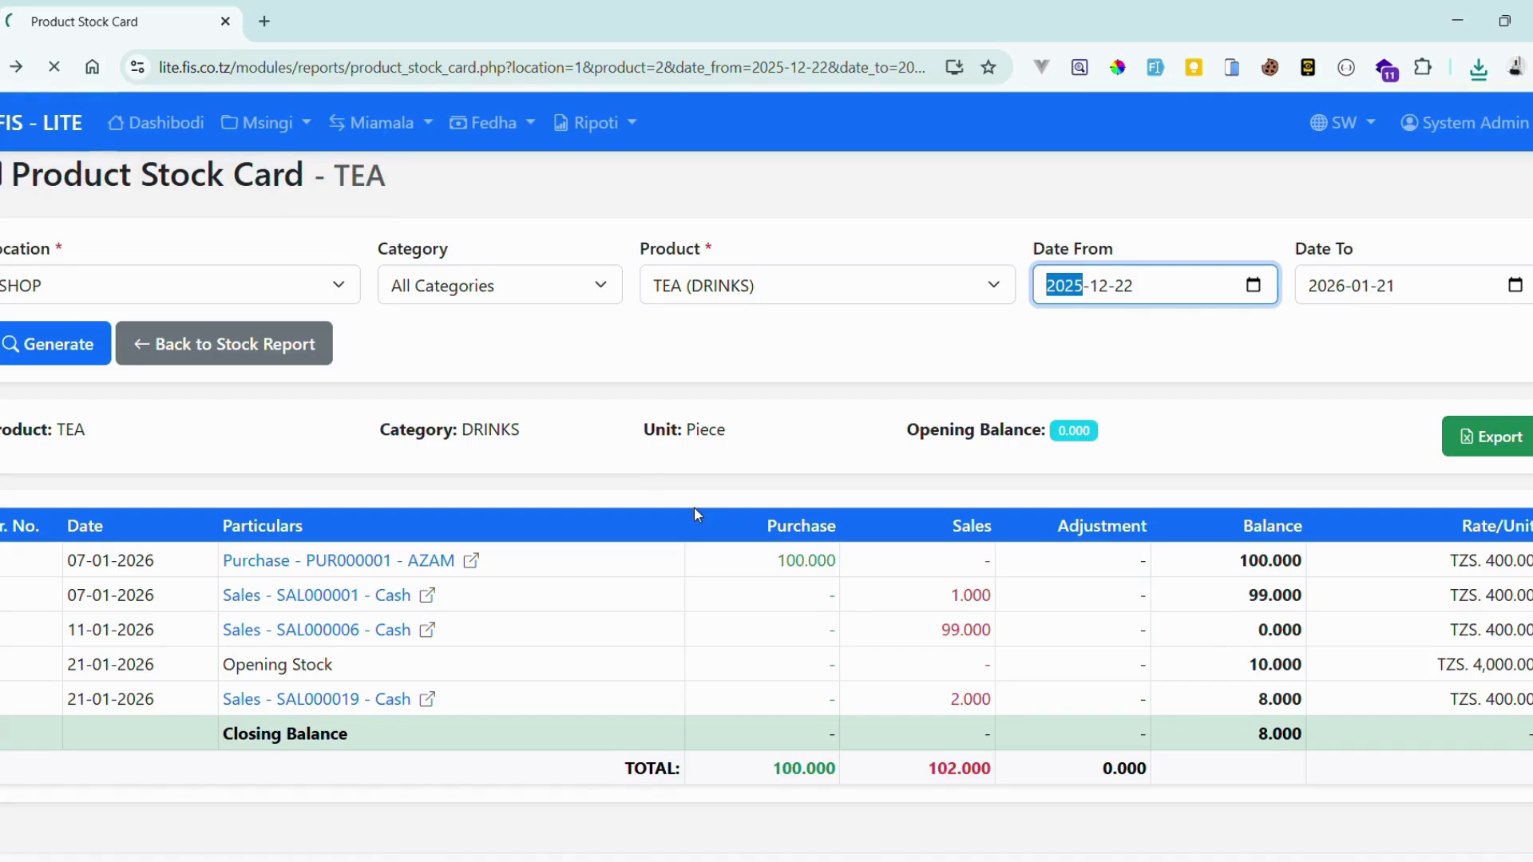
scroll(695, 514, "up", 2)
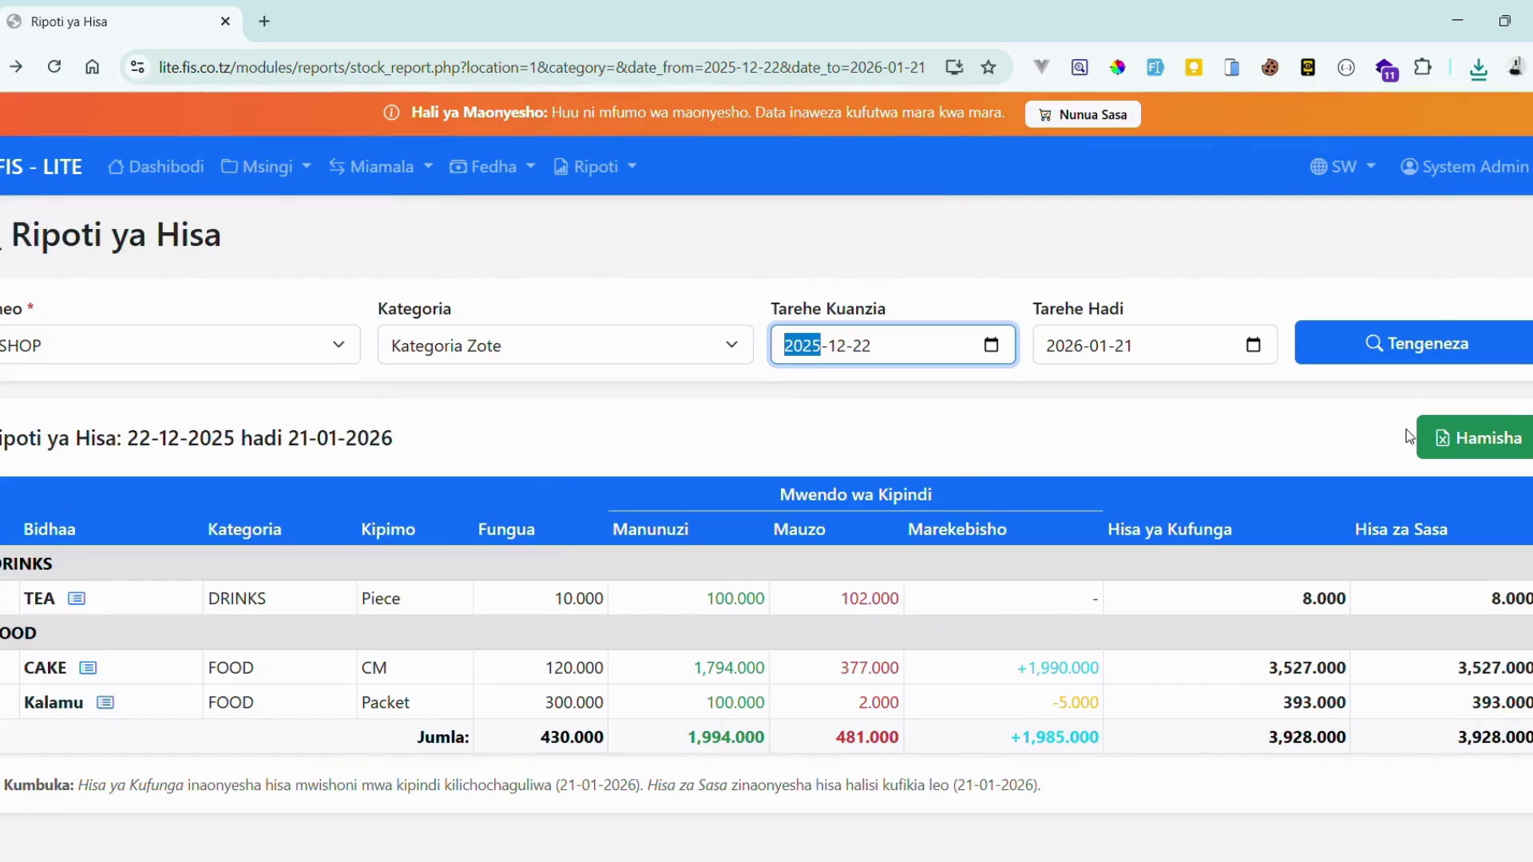
- Download the all-category SHOP stock report via Hamisha, then open and close the Ripoti menu
scroll(1462, 447, "down", 2)
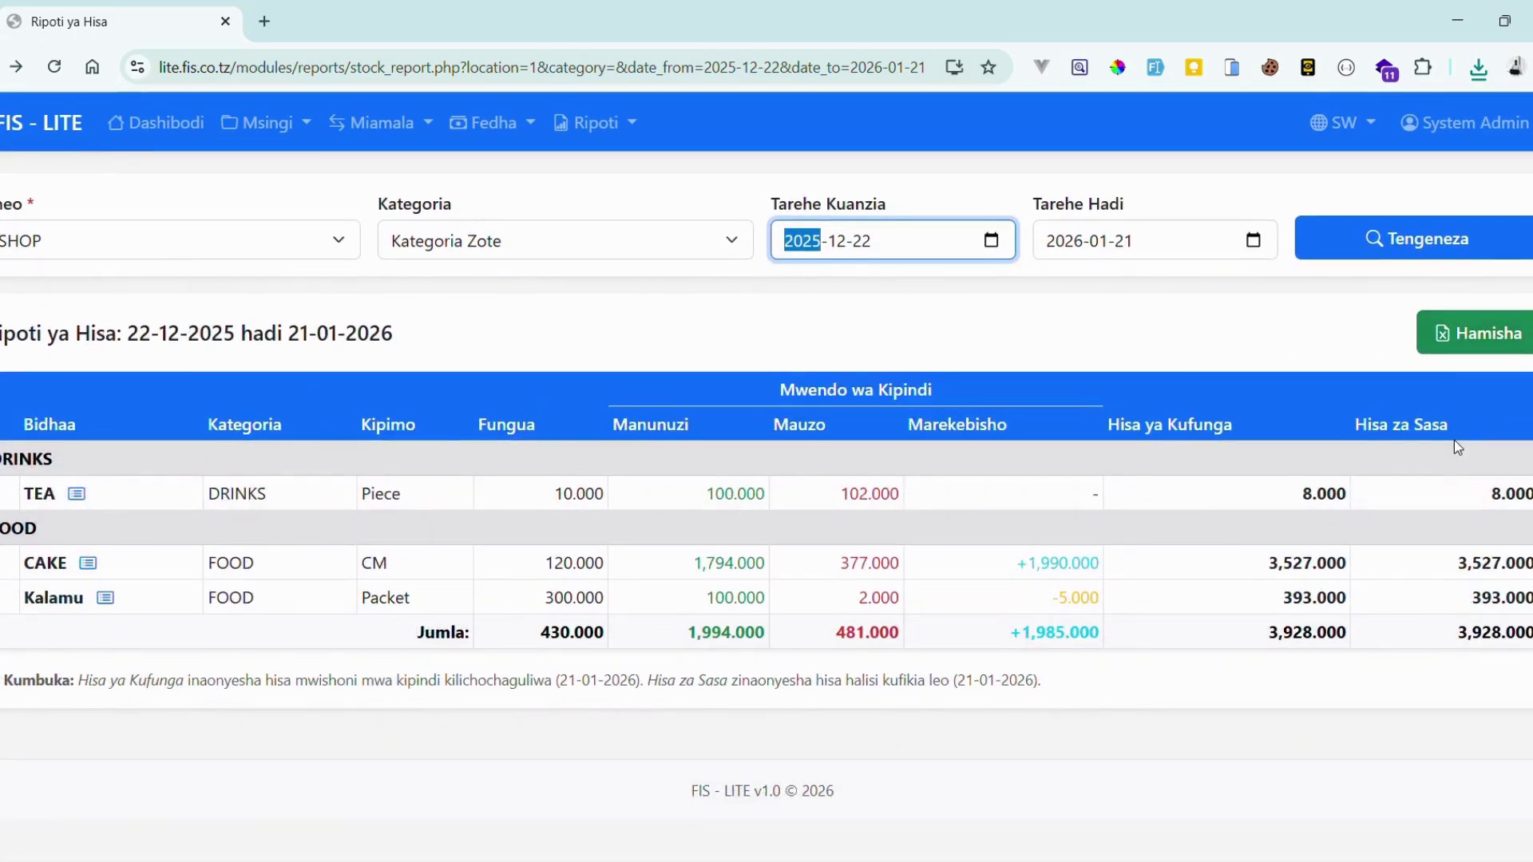
scroll(1238, 397, "up", 1)
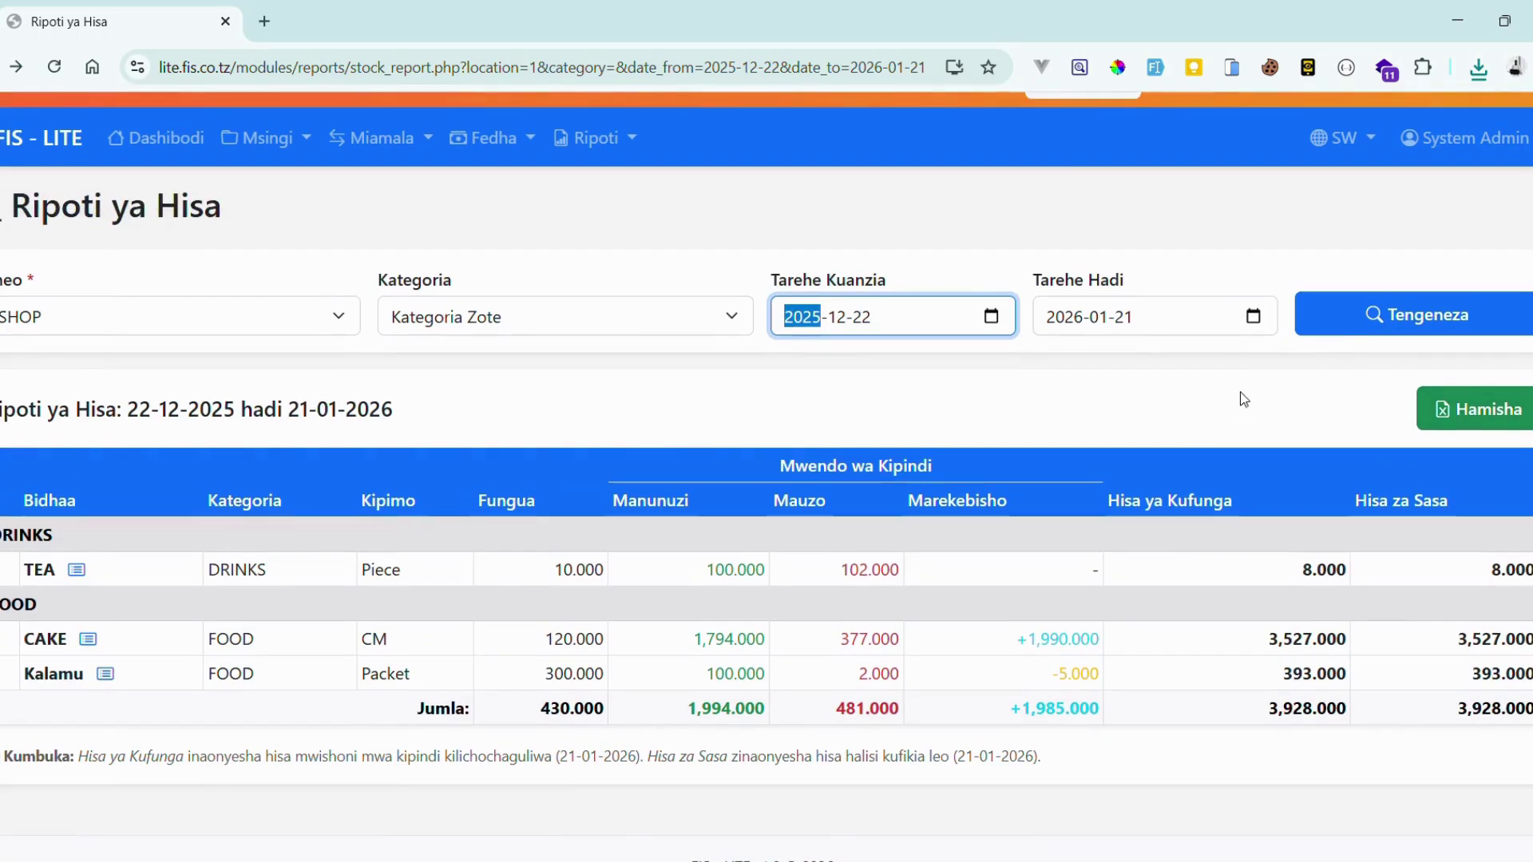
left_click(1514, 421)
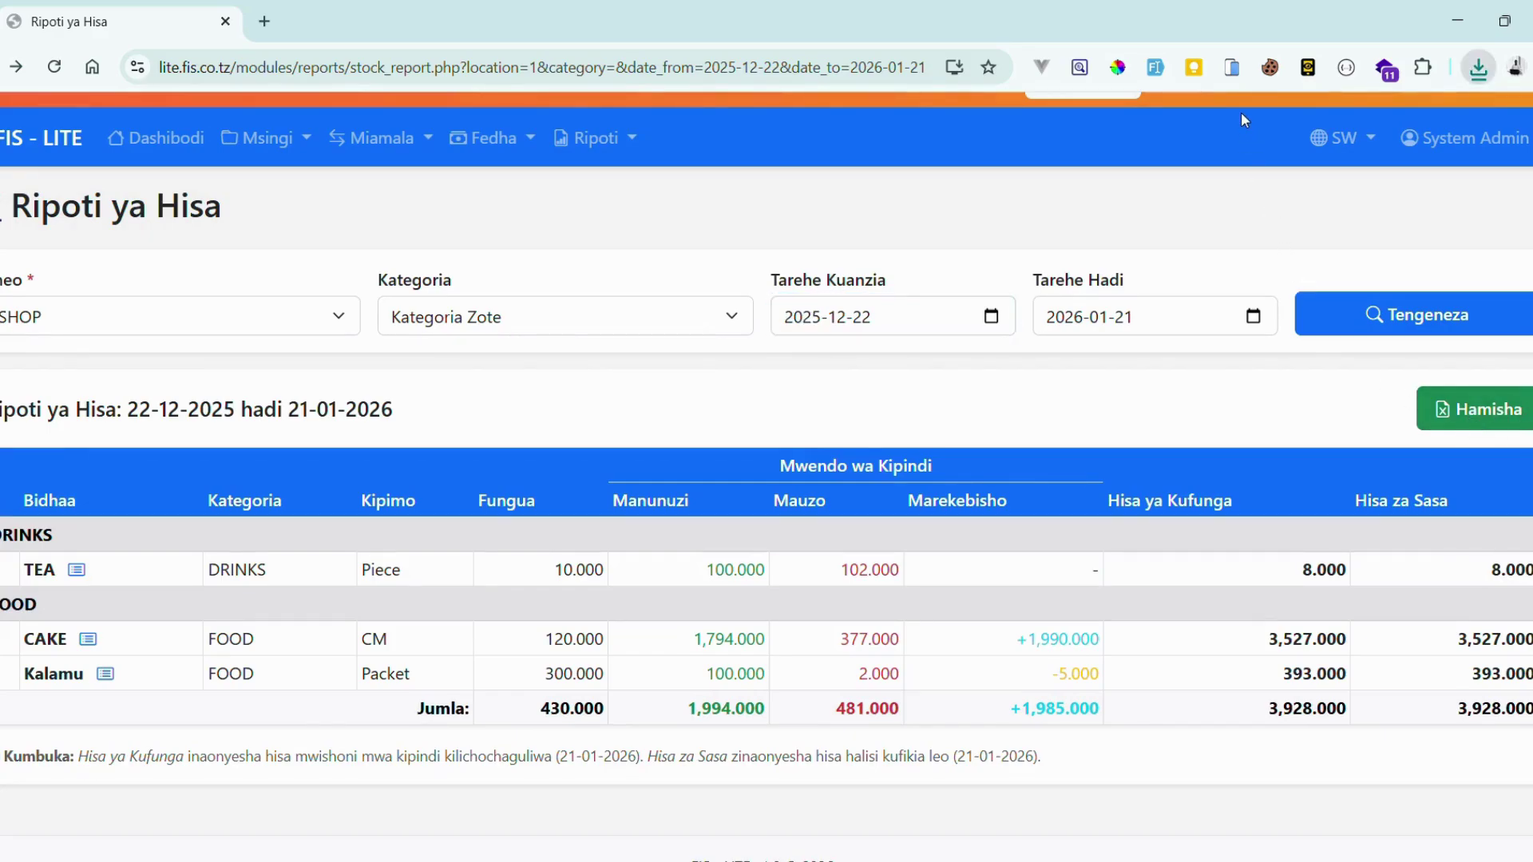
left_click(1059, 409)
scroll(1312, 382, "down", 1)
scroll(1311, 382, "up", 2)
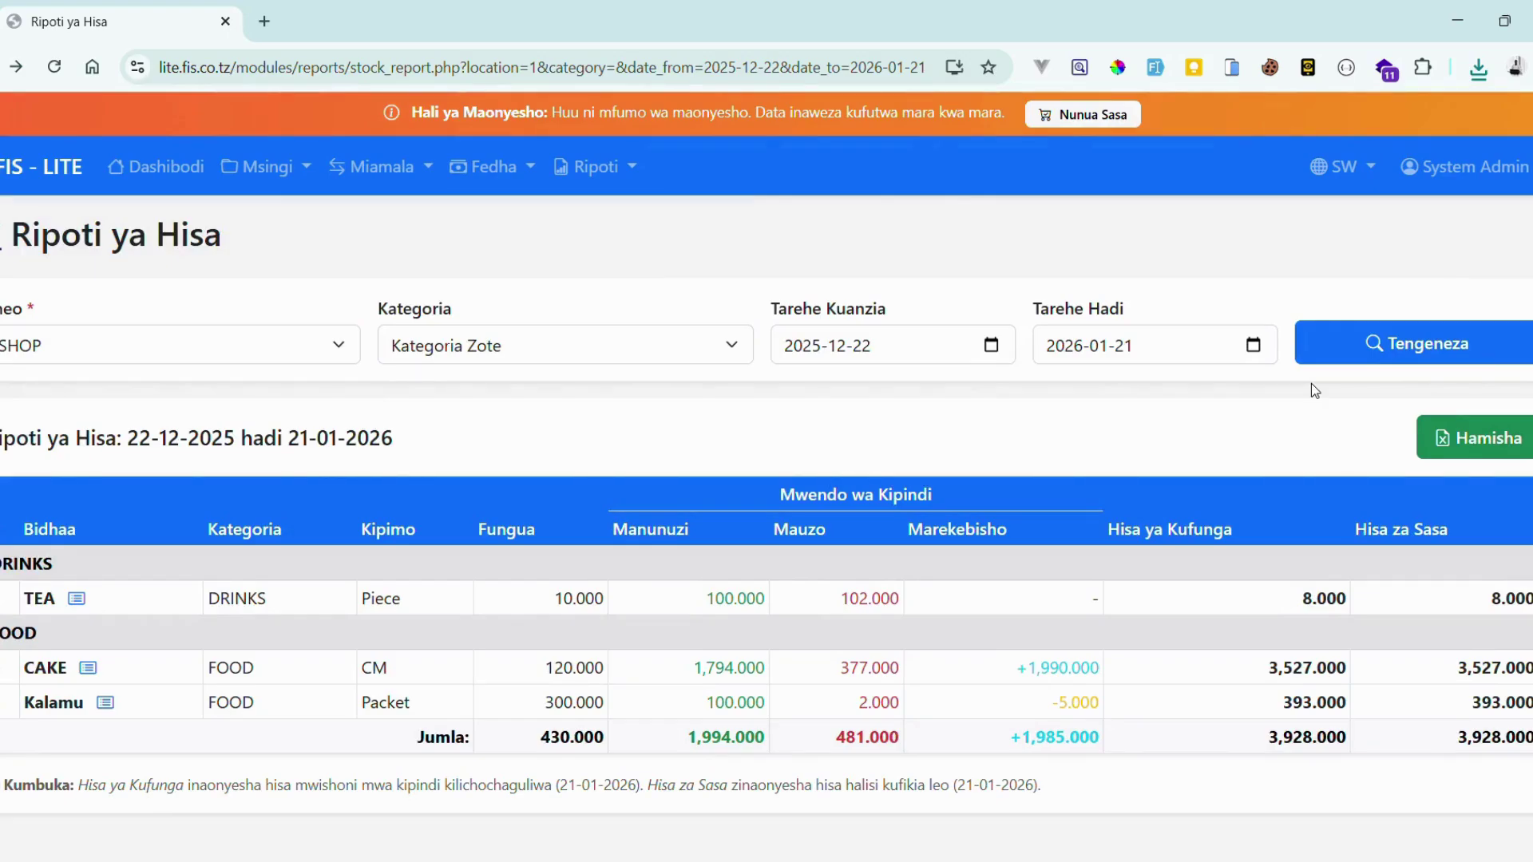
left_click(617, 168)
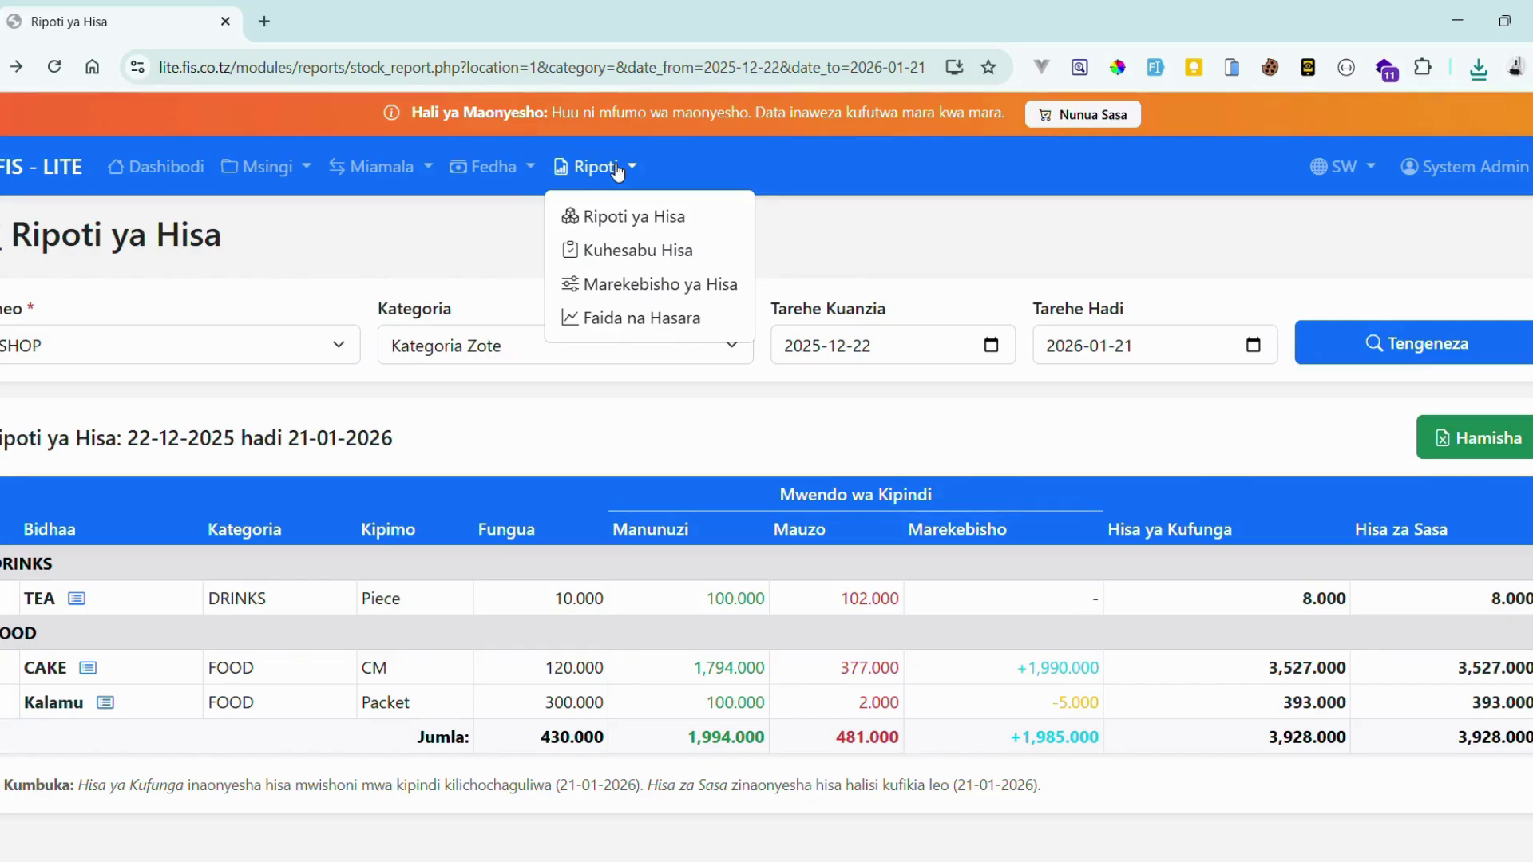
left_click(841, 229)
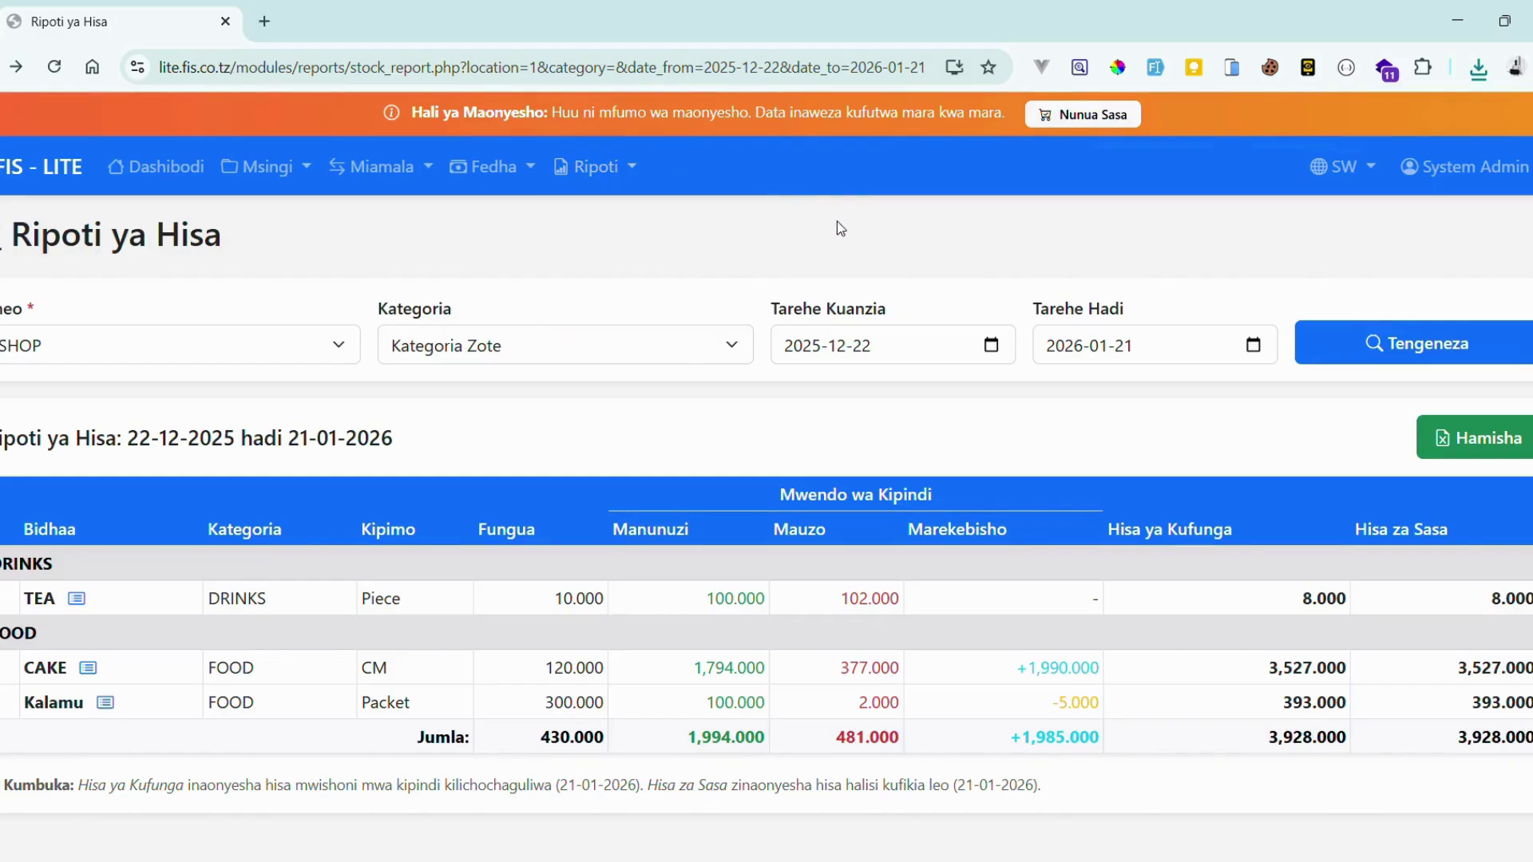